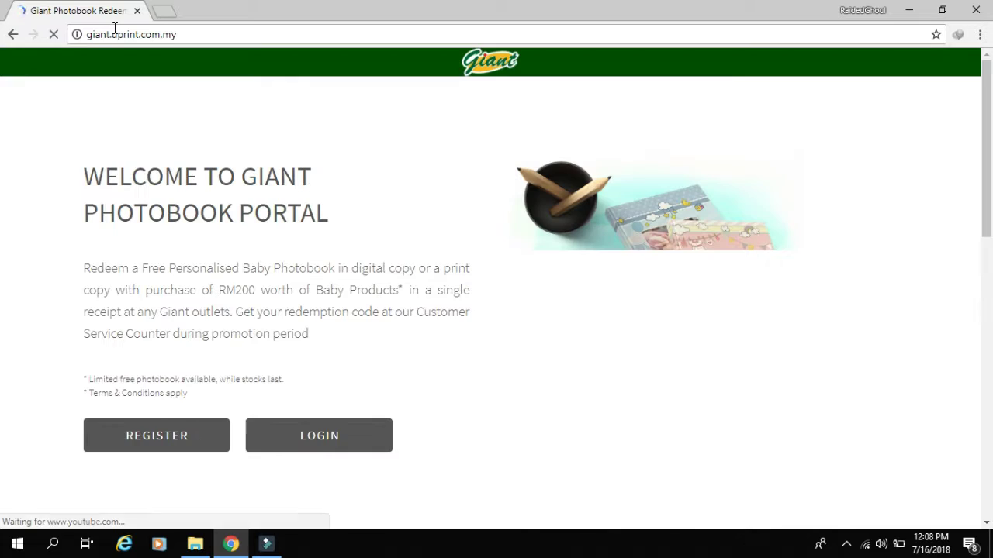
- Open the registration form and enter the user's first name, last name, e-mail, mobile number and NRIC
left_click(163, 455)
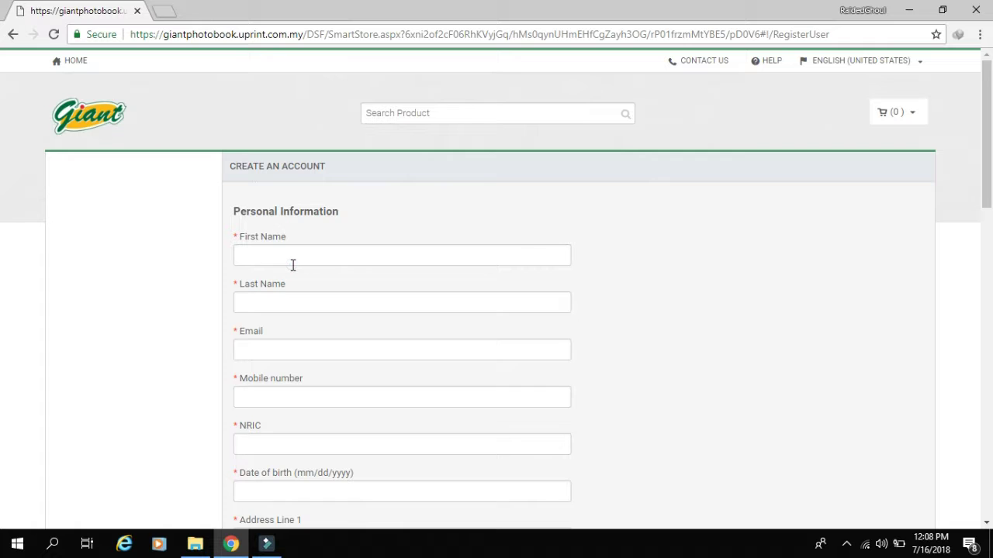
left_click(293, 265)
left_click(306, 308)
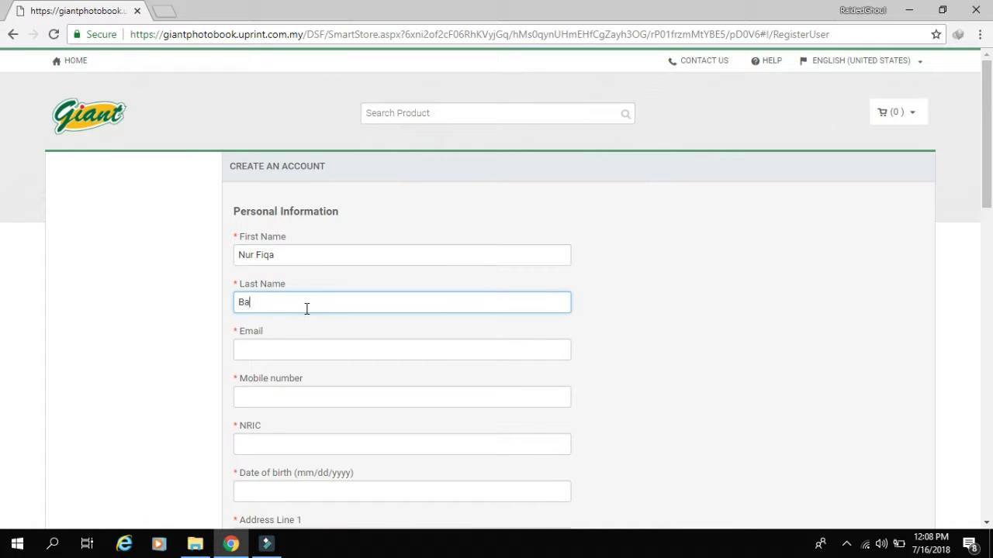
left_click(303, 349)
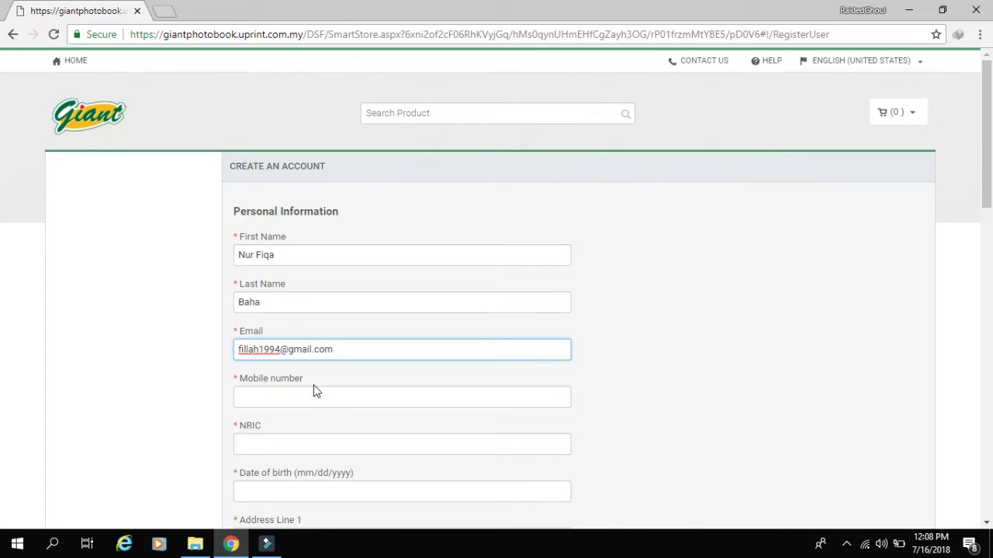
left_click(326, 407)
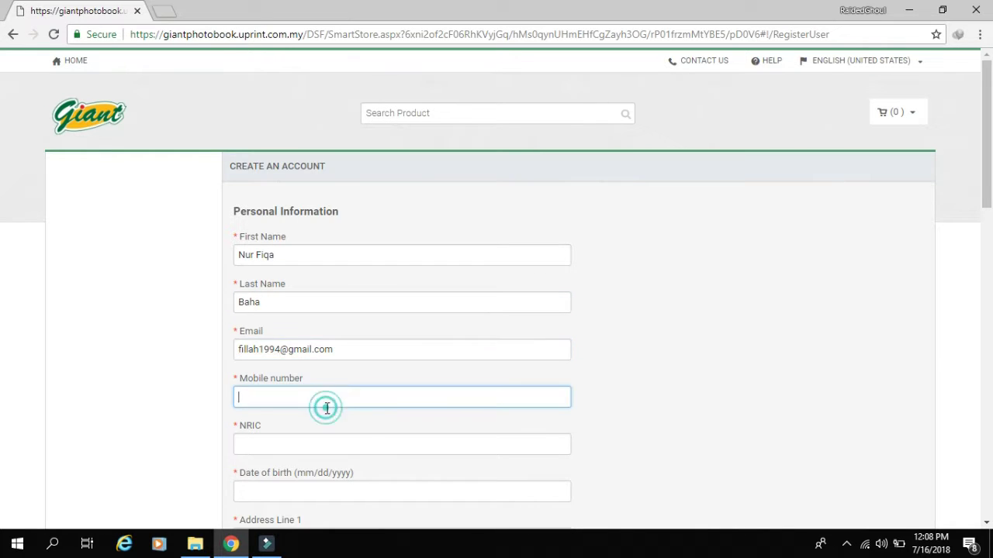
left_click(319, 445)
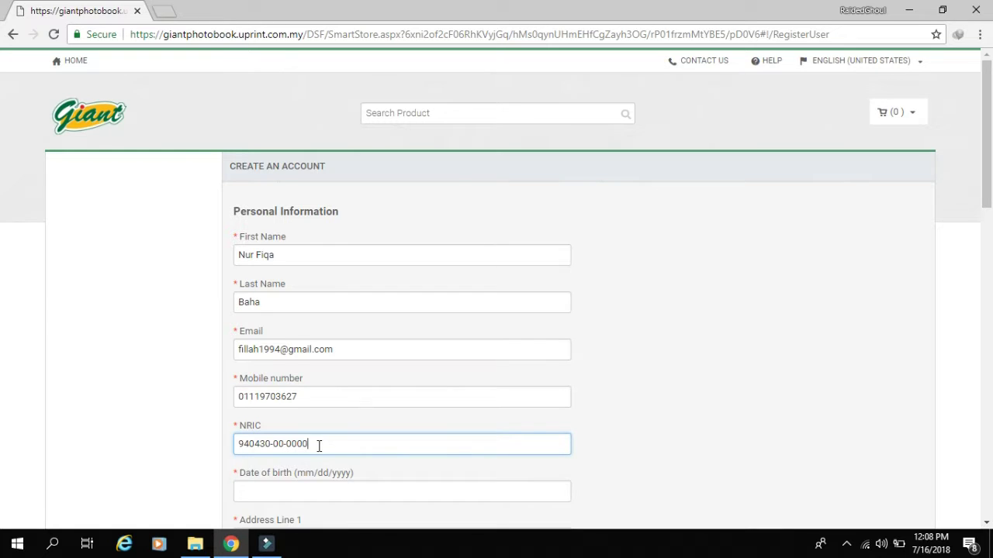
- Enter the user's date of birth, first address line, postcode, city and state
scroll(255, 415, "down", 1)
left_click(255, 414)
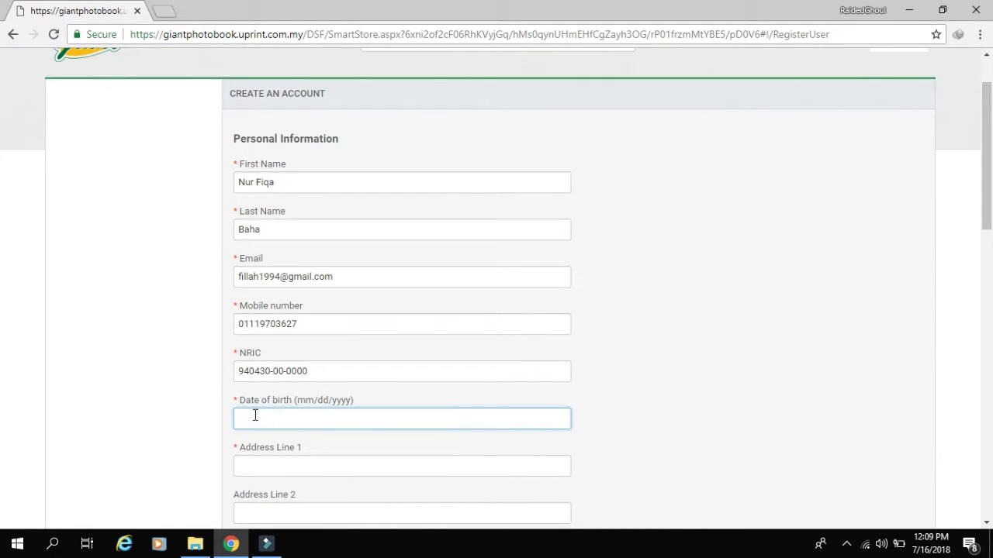
type("3")
scroll(299, 240, "down", 3)
type("0/04/1994")
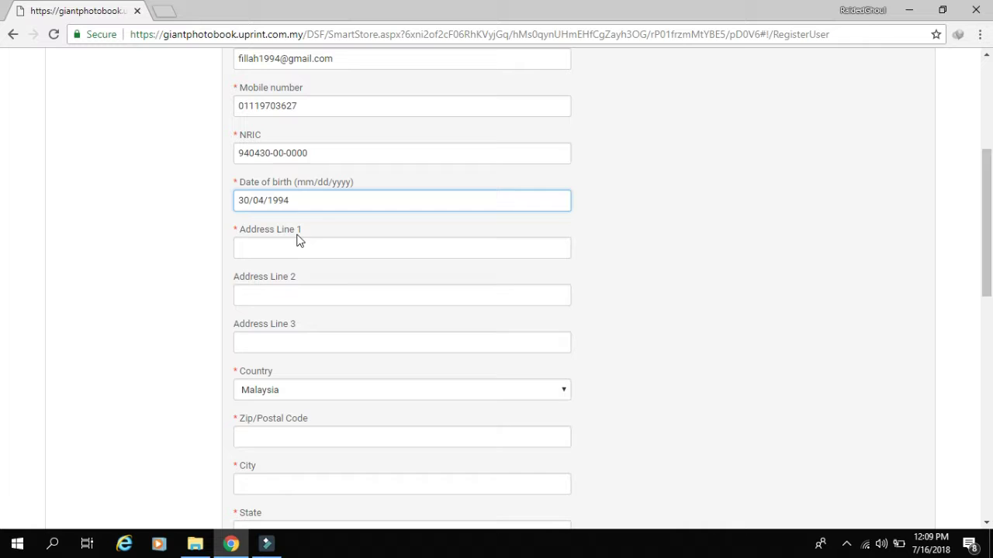
scroll(332, 332, "down", 1)
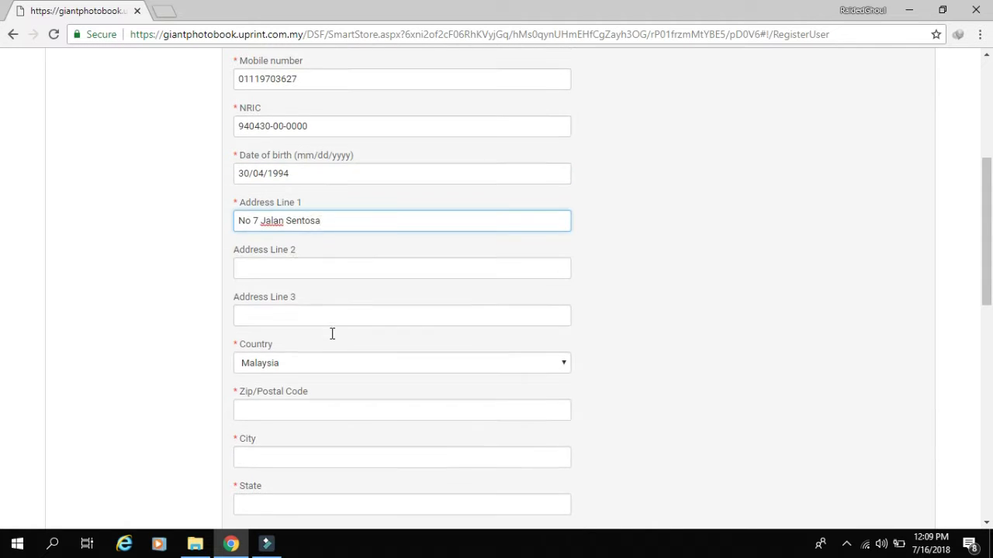
left_click(278, 365)
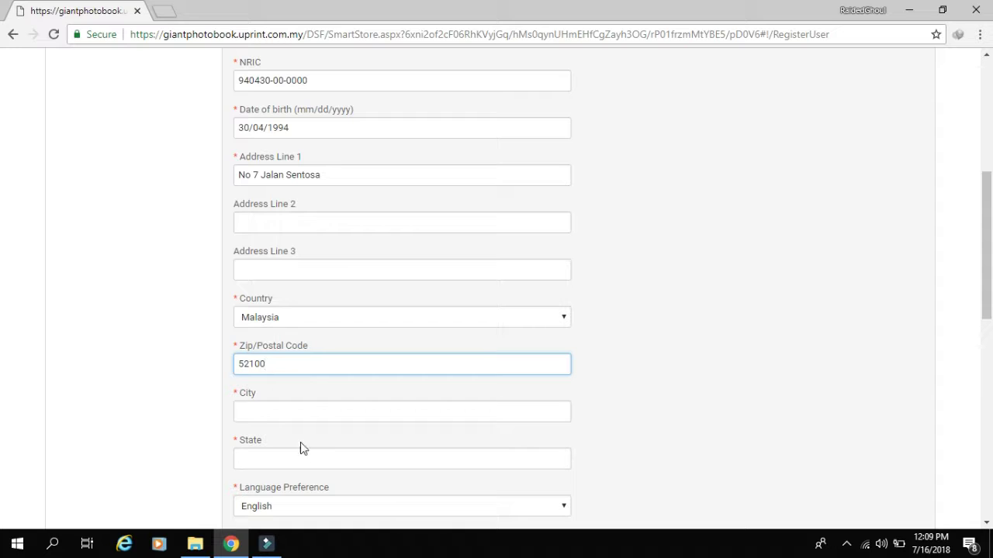
left_click(321, 403)
type("Kepong")
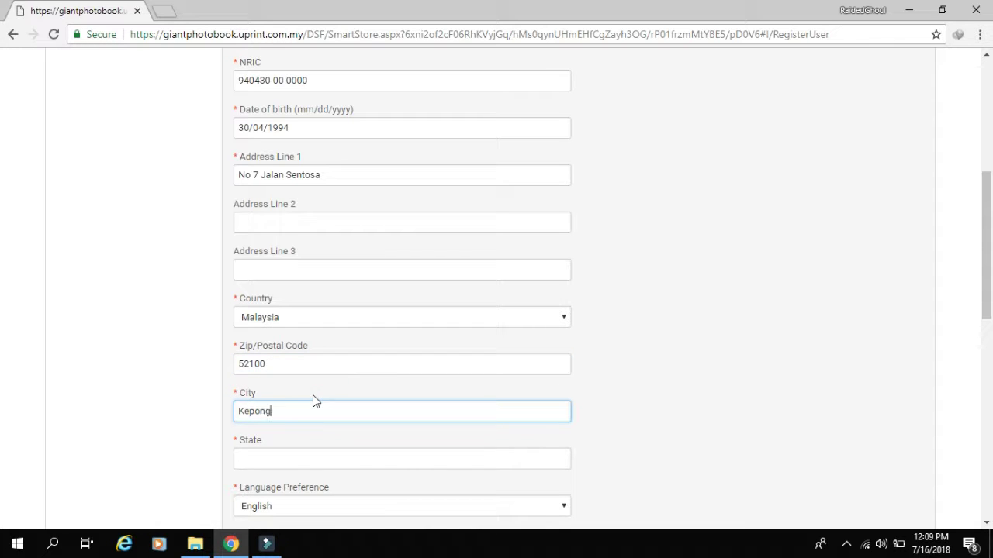
left_click(328, 454)
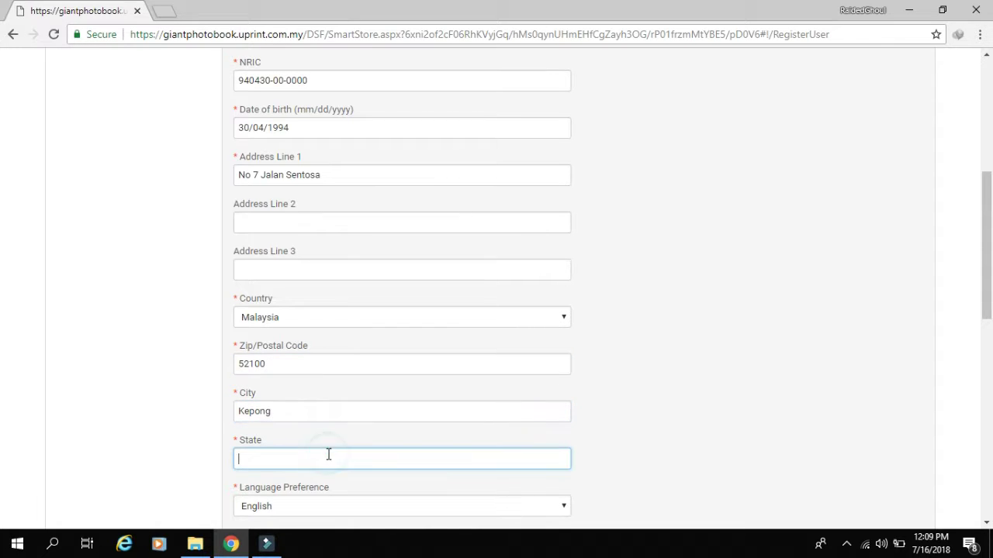
- Enter the user name, the password twice, the security answer and the captcha verification code
scroll(329, 454, "down", 5)
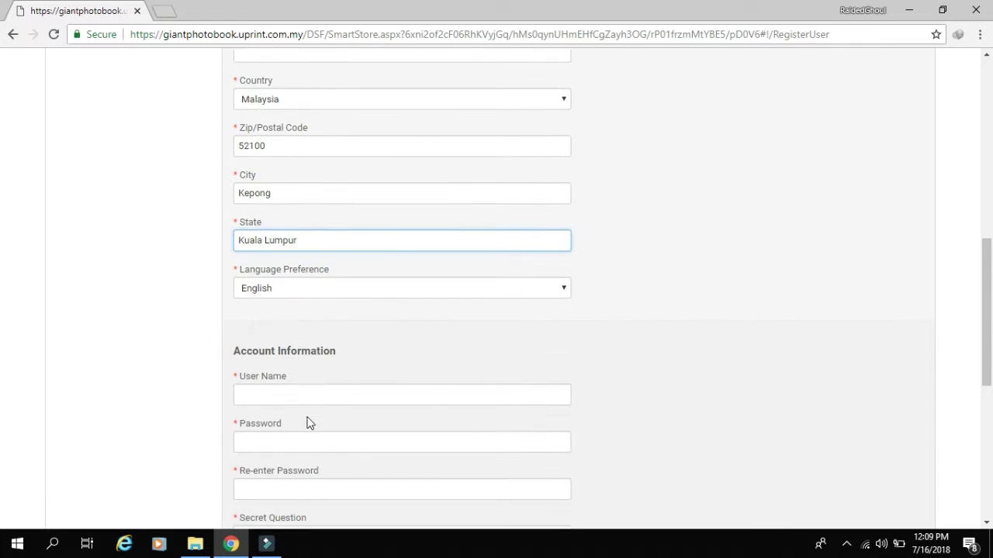
left_click(290, 247)
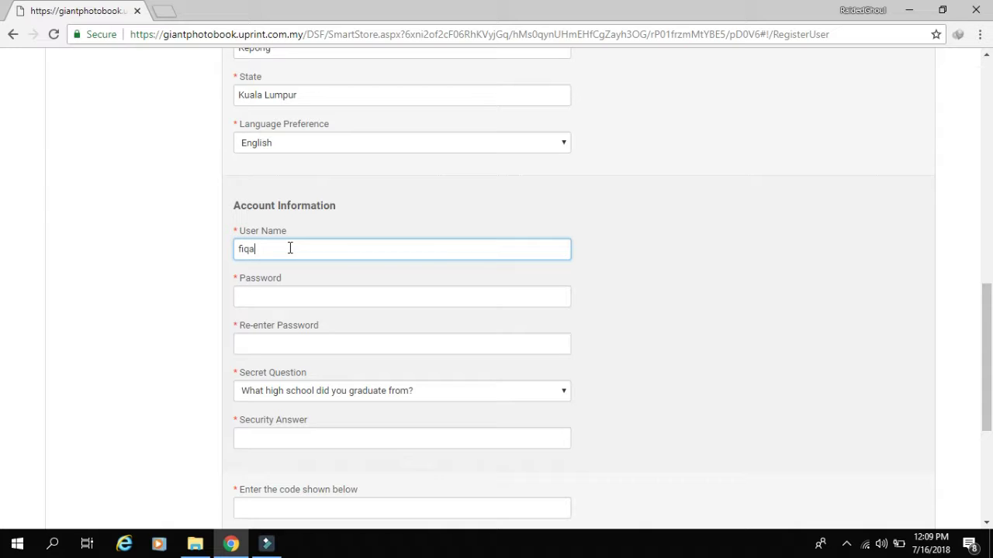
left_click(314, 291)
type("••••••")
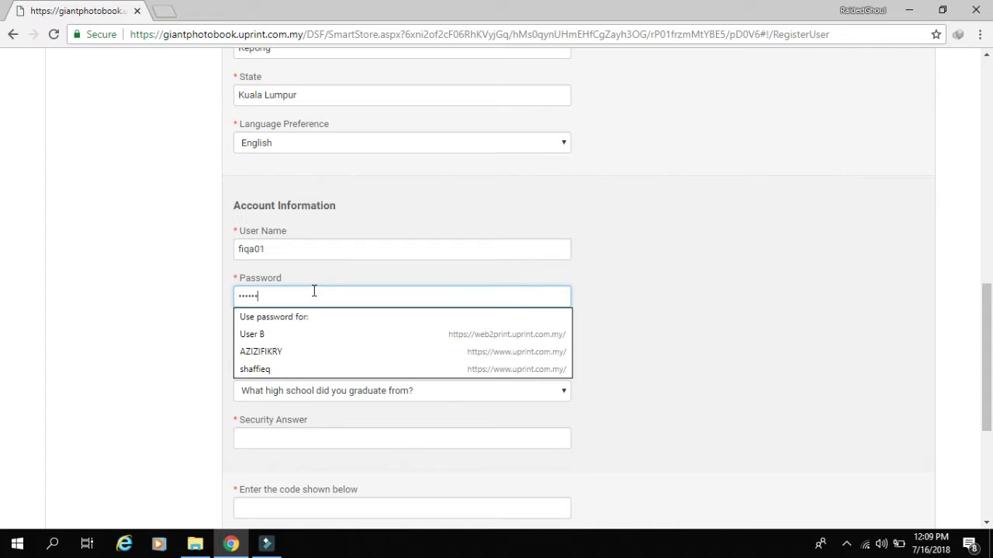
left_click(344, 349)
type("••••••")
left_click(329, 443)
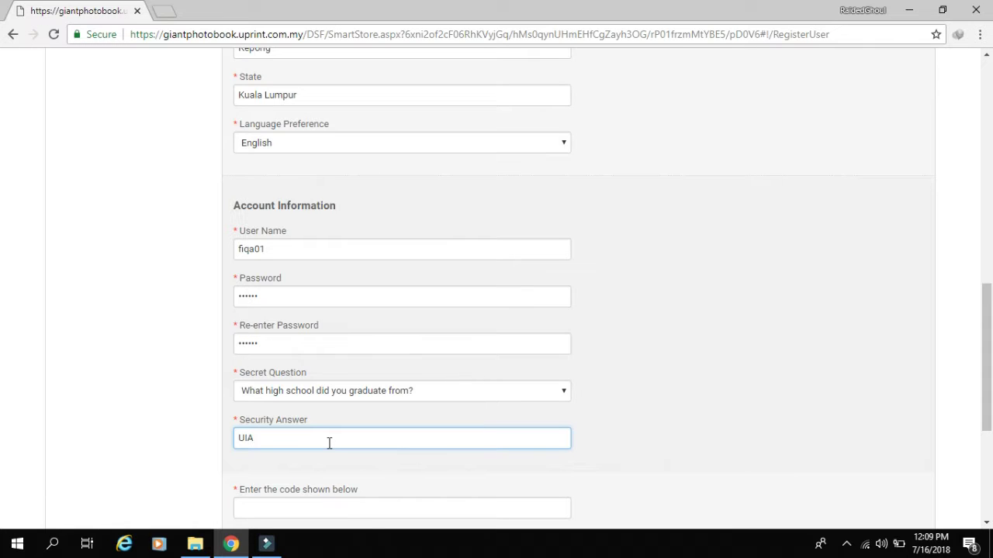
scroll(329, 443, "down", 2)
left_click(317, 357)
type("d4dvy")
- Choose UPRINT SDN BHD as print shop, read the terms, and submit the registration
scroll(325, 341, "down", 2)
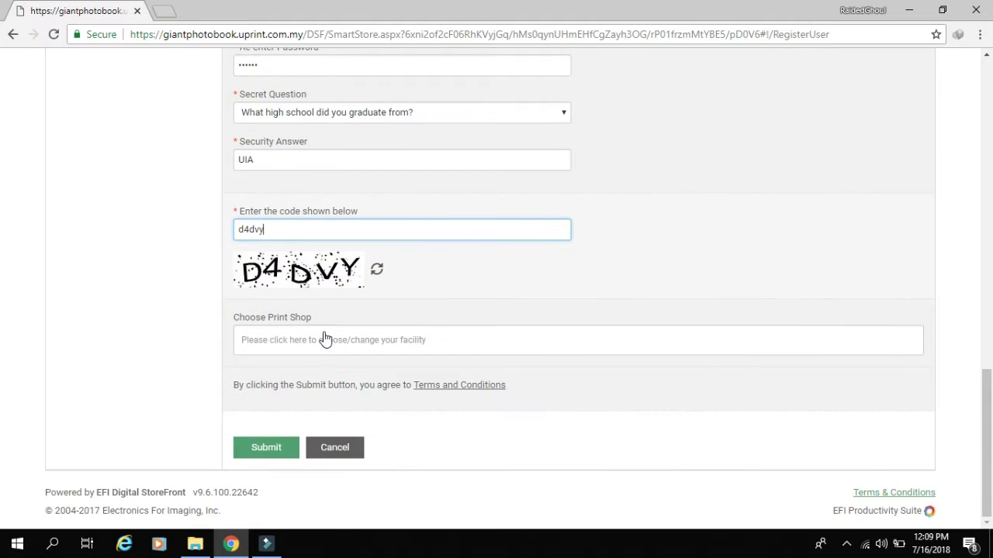
left_click(326, 340)
left_click(247, 238)
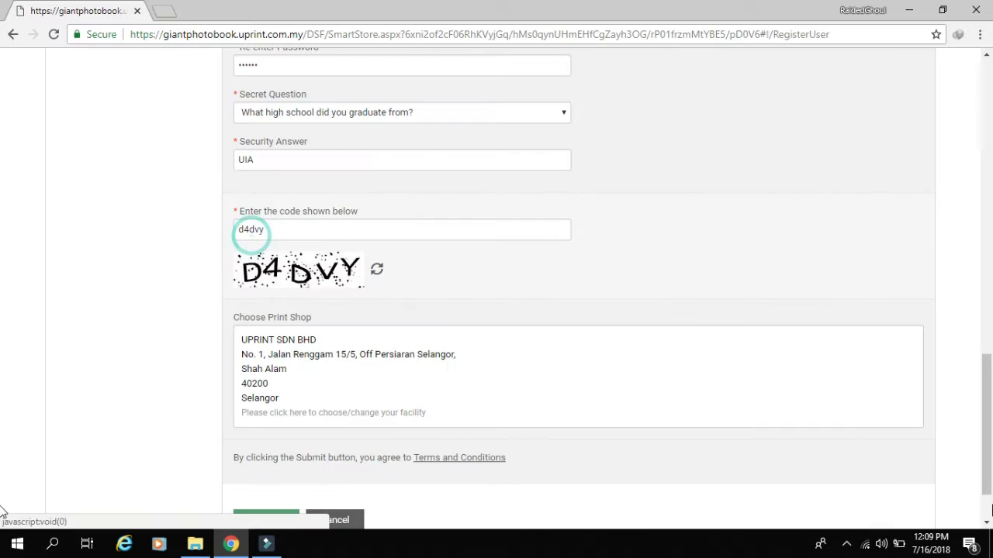
scroll(425, 464, "down", 1)
left_click(445, 385)
scroll(432, 417, "down", 2)
scroll(429, 419, "down", 3)
scroll(949, 411, "down", 2)
scroll(524, 377, "down", 1)
scroll(524, 378, "down", 10)
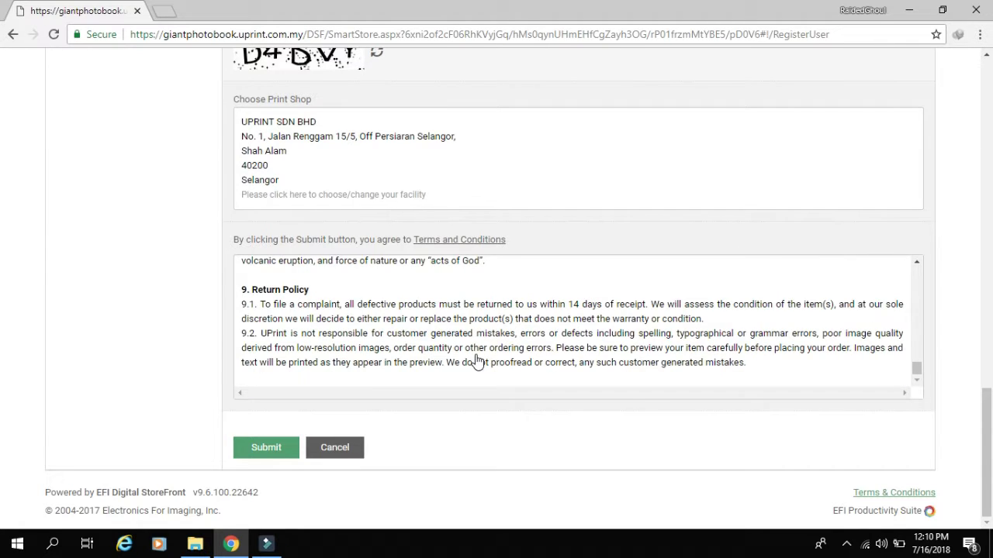
left_click(248, 448)
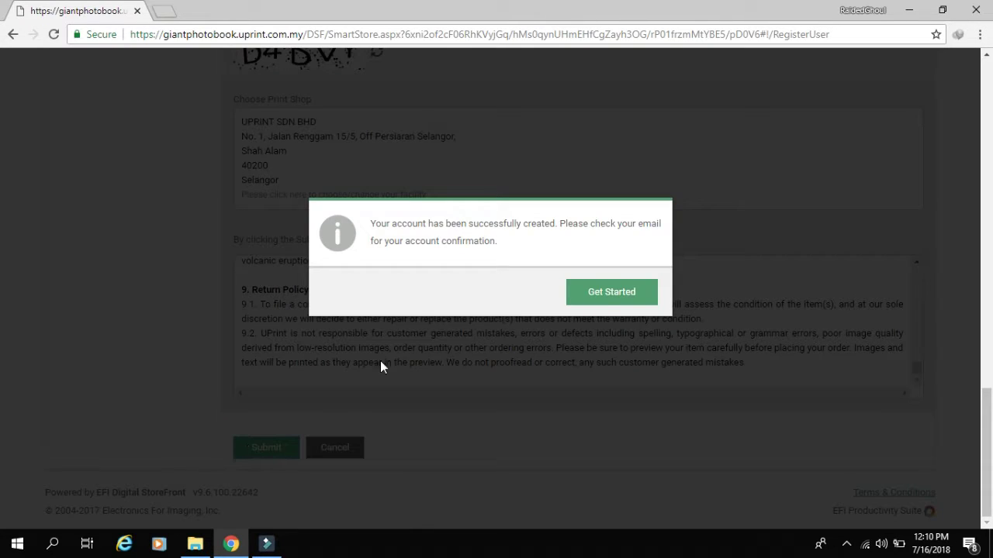
- Redeem the Sweet Pink design from the DIGITAL category and start typing the baby name TRIPLETS
left_click(625, 292)
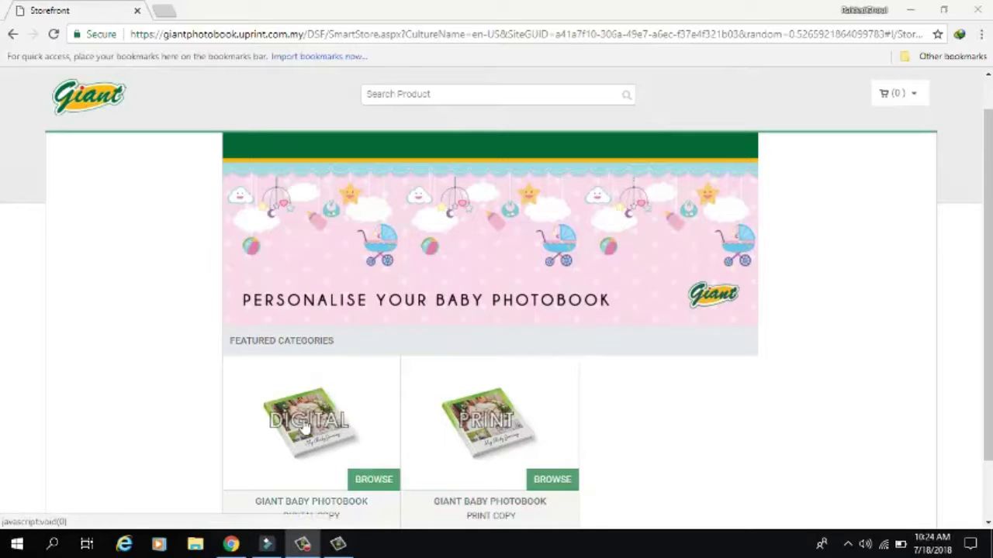
left_click(304, 426)
scroll(341, 364, "down", 1)
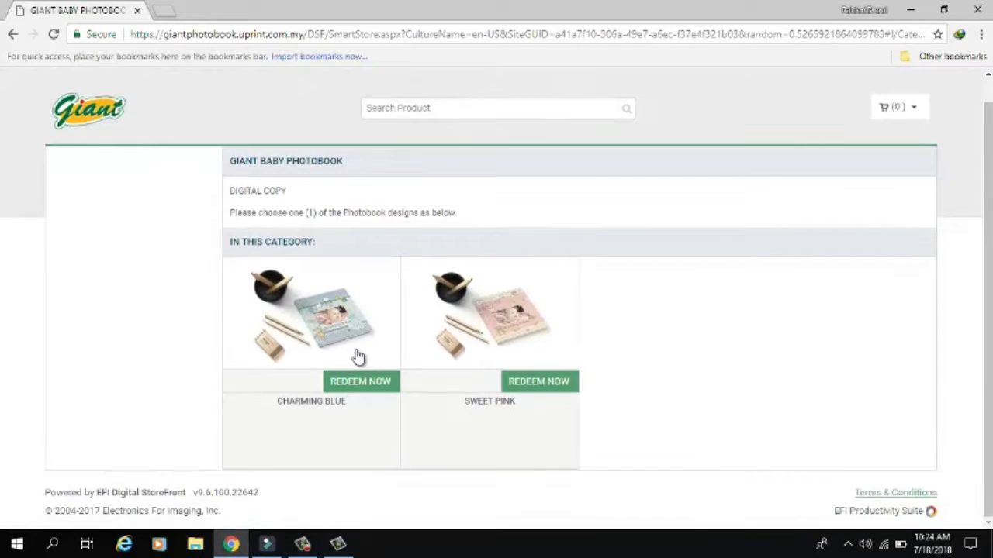
left_click(532, 382)
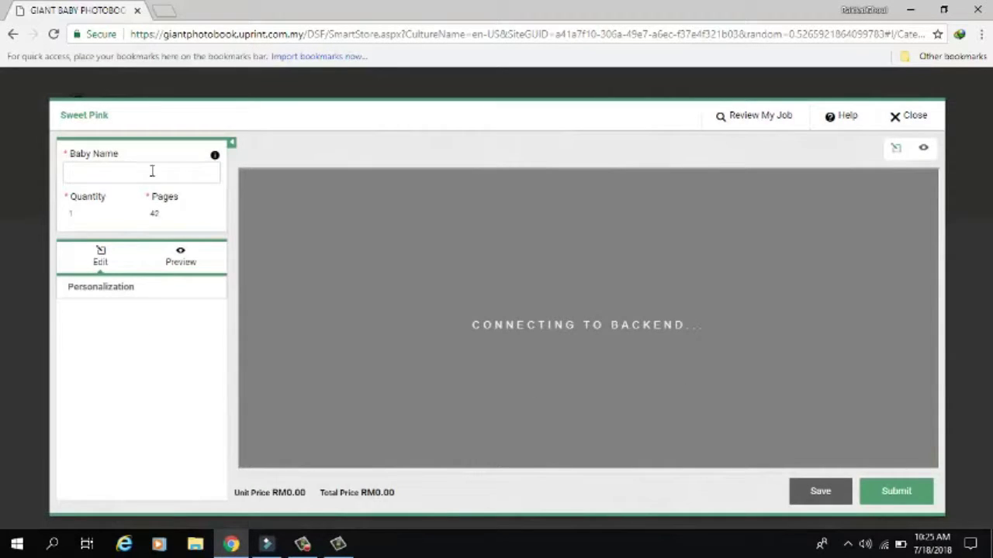
type("TRIPLETS")
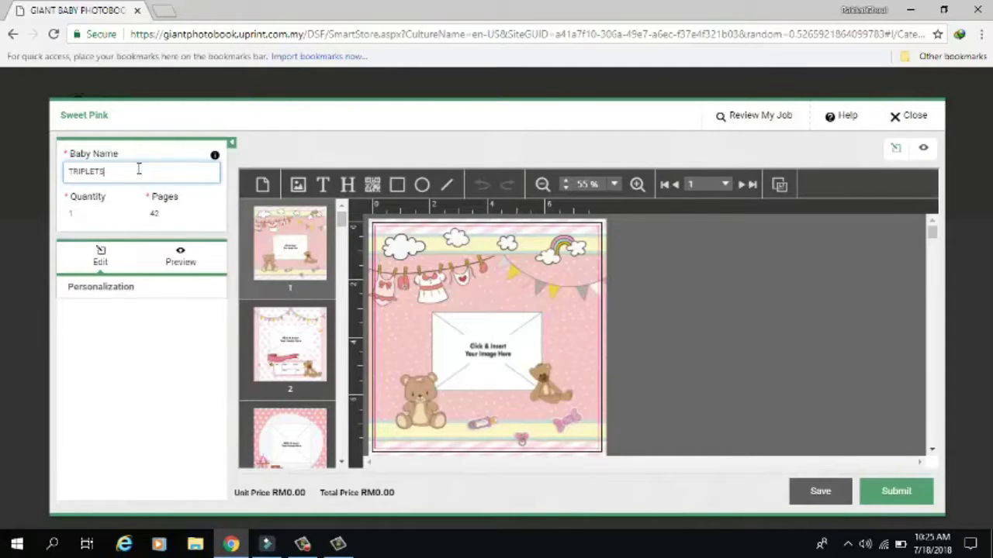
- Upload babies.png and place it in page 1's centre frame, narrowed to a mid-page strip
left_click(501, 364)
left_click(570, 332)
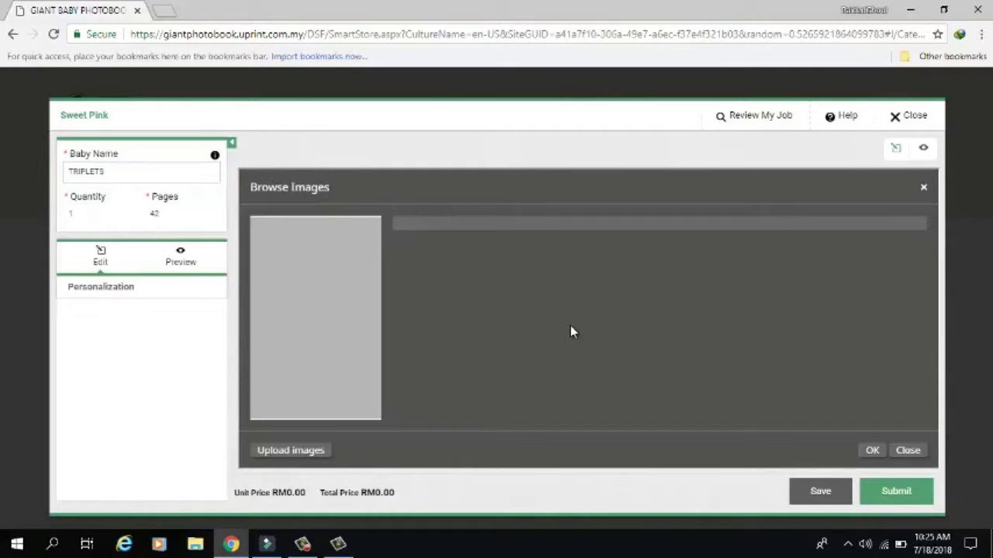
left_click(314, 451)
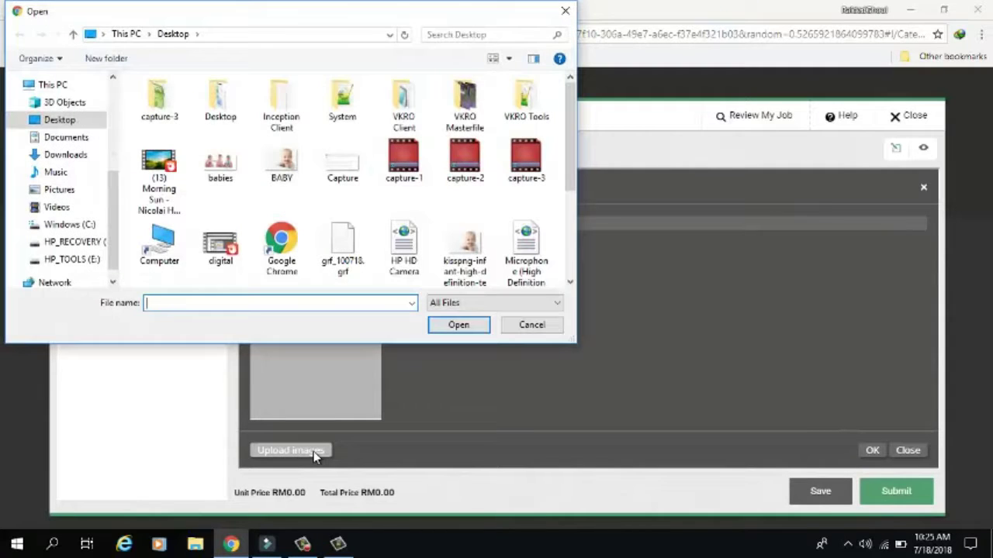
left_click(222, 166)
left_click(459, 328)
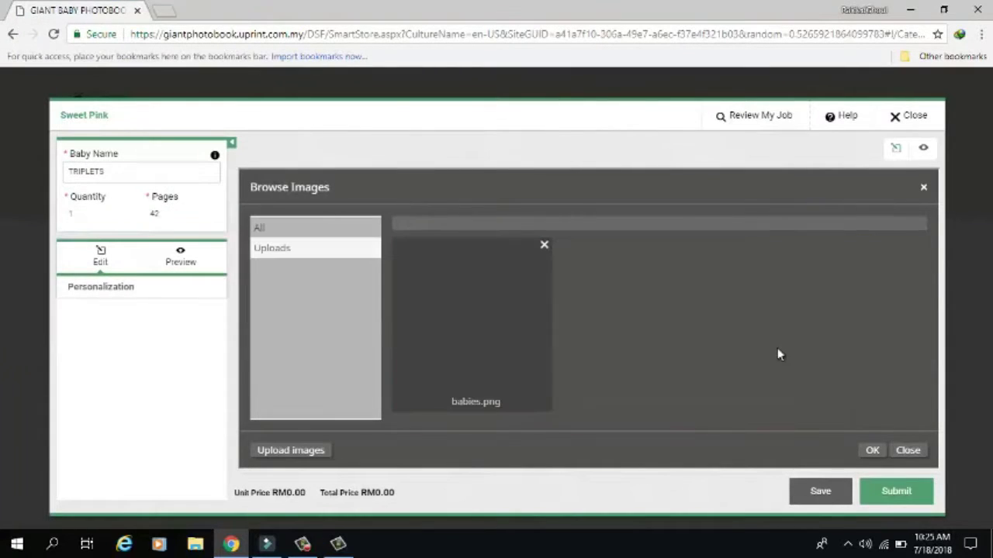
double_click(483, 349)
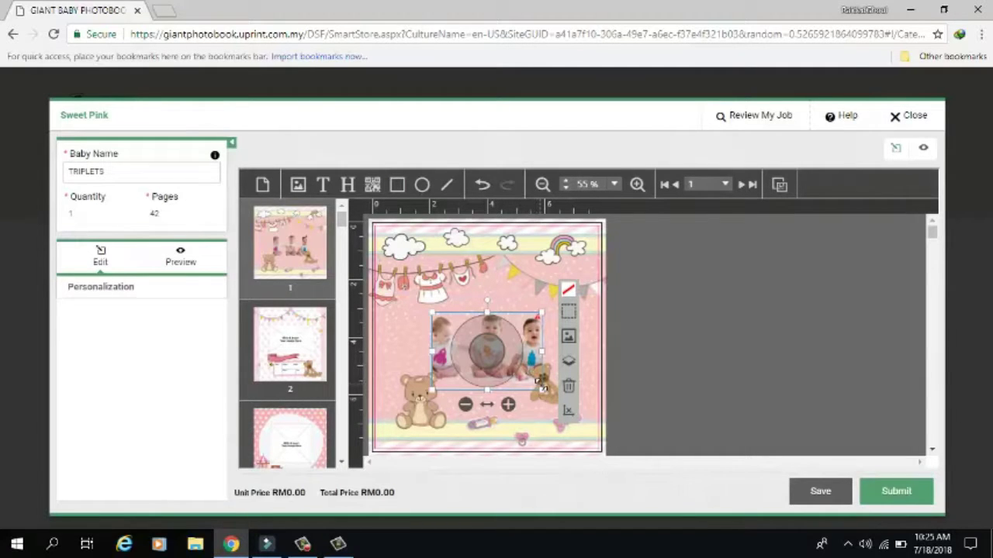
left_click_drag(541, 386, 643, 373)
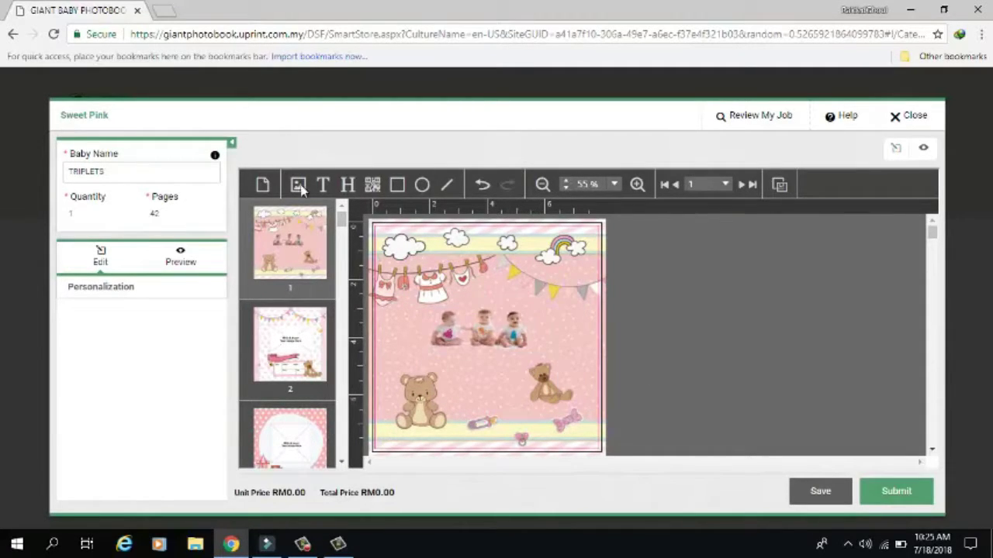
- Add a cover text box coloured dark red (R=177 G=0 B=23) and centre-aligned
left_click(324, 186)
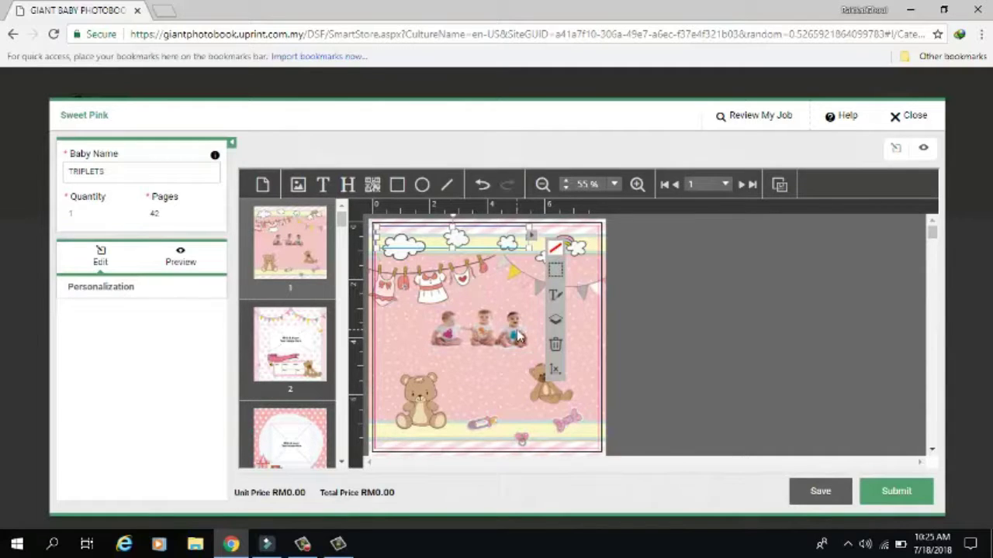
left_click(555, 294)
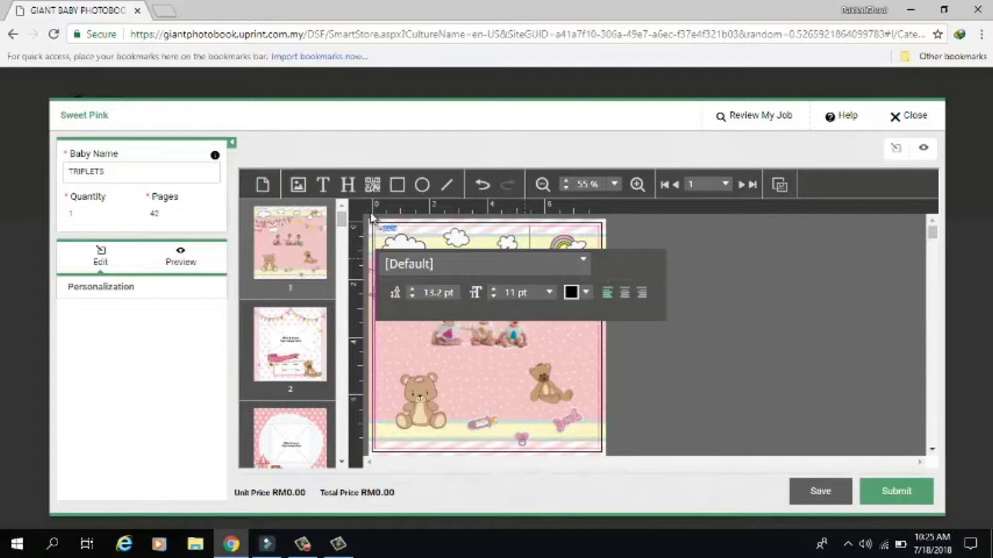
left_click(585, 293)
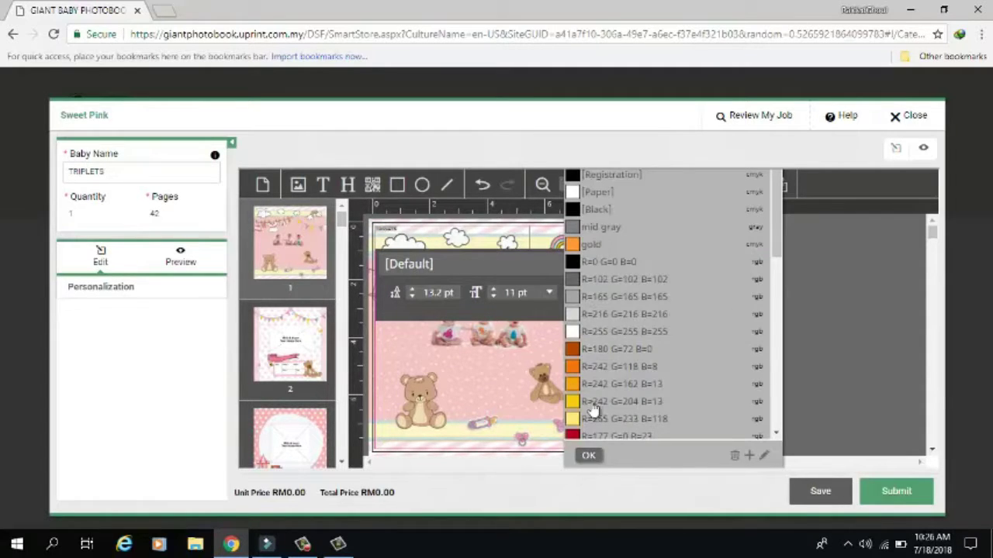
scroll(594, 411, "down", 2)
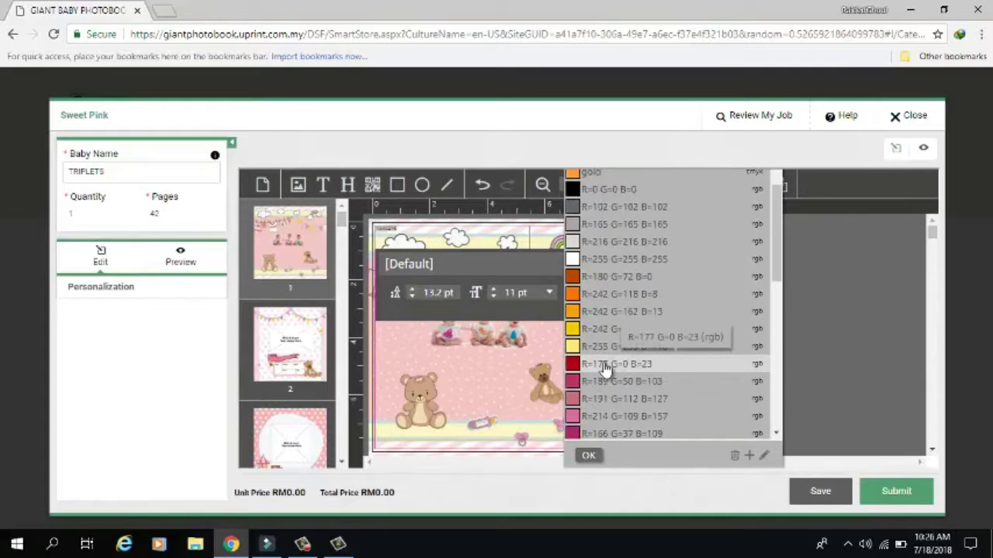
left_click(605, 364)
left_click(588, 456)
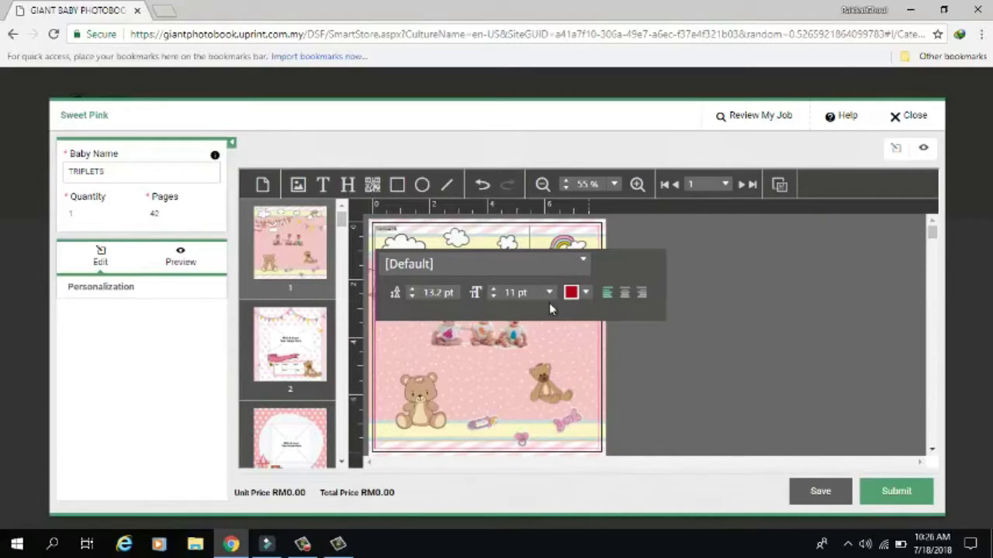
left_click(624, 292)
left_click(461, 230)
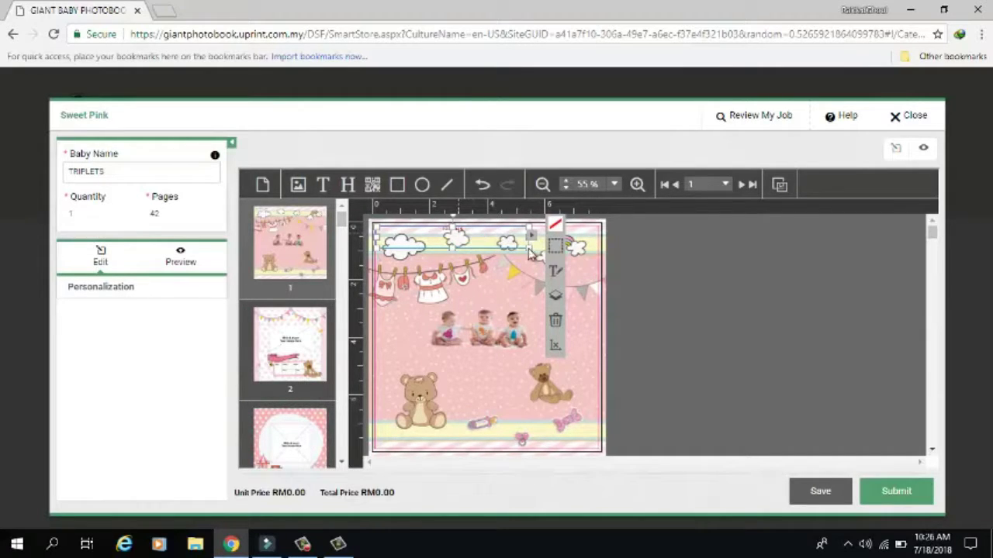
- Set the TRIPLETS title to 60pt and move it mid-page below the babies
left_click(555, 271)
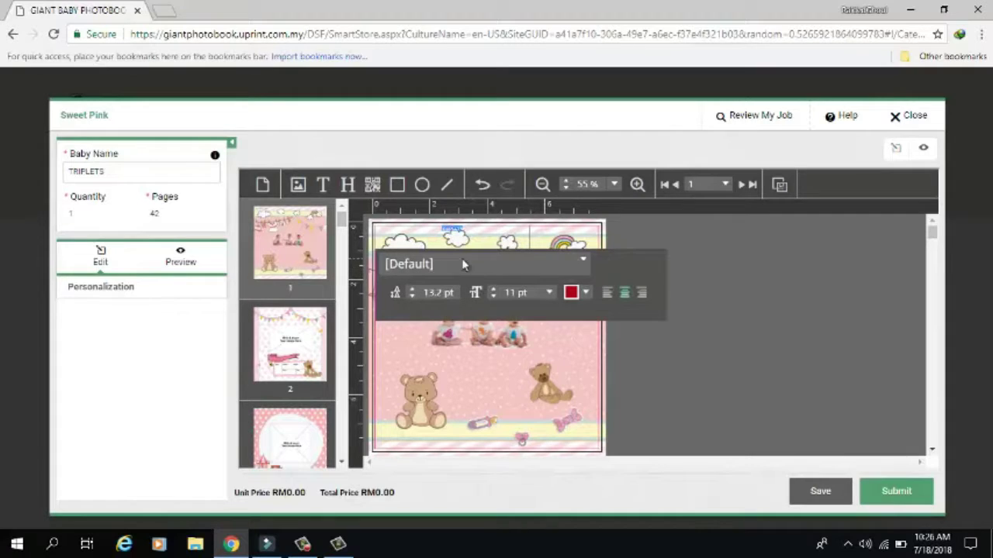
left_click(550, 293)
scroll(496, 385, "down", 5)
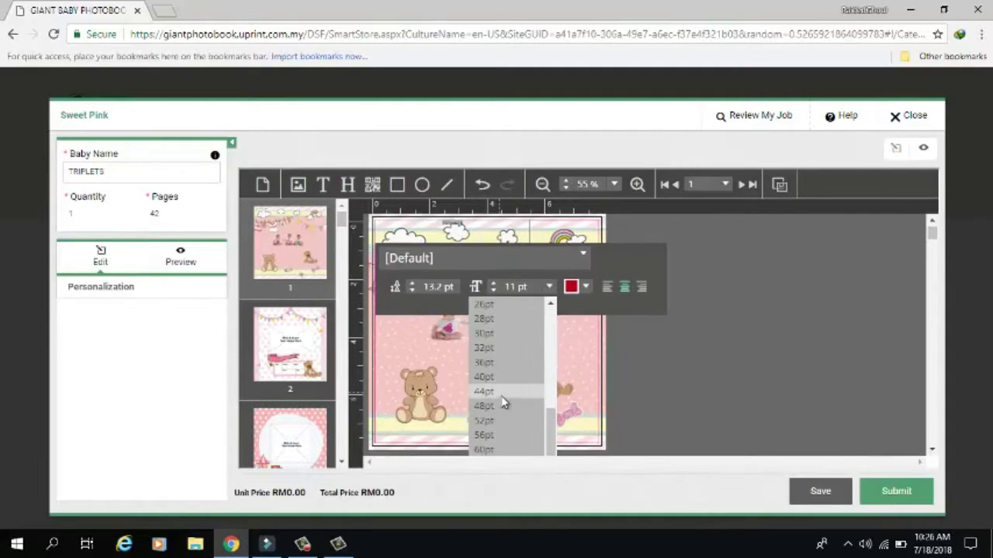
left_click(489, 383)
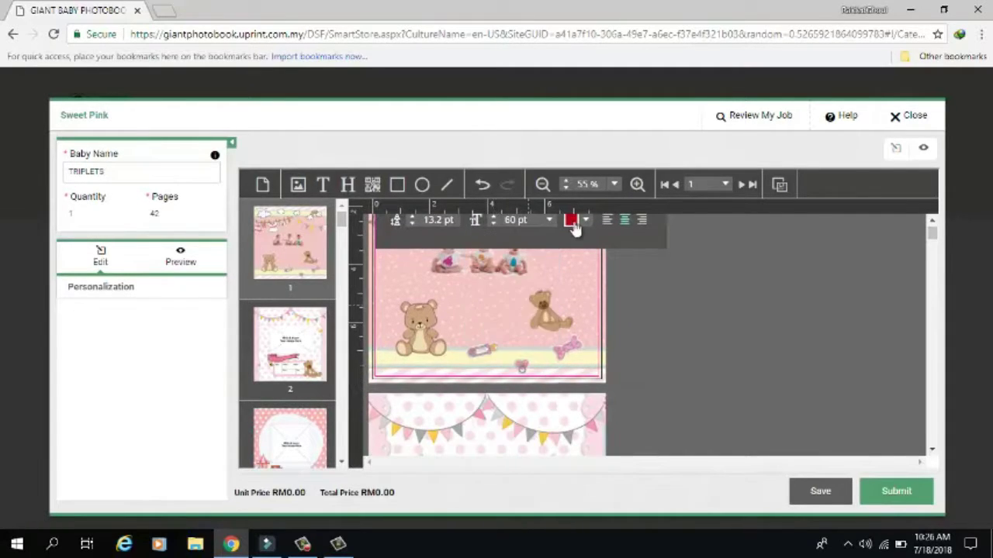
scroll(656, 331, "up", 3)
left_click(672, 327)
left_click_drag(530, 265, 530, 392)
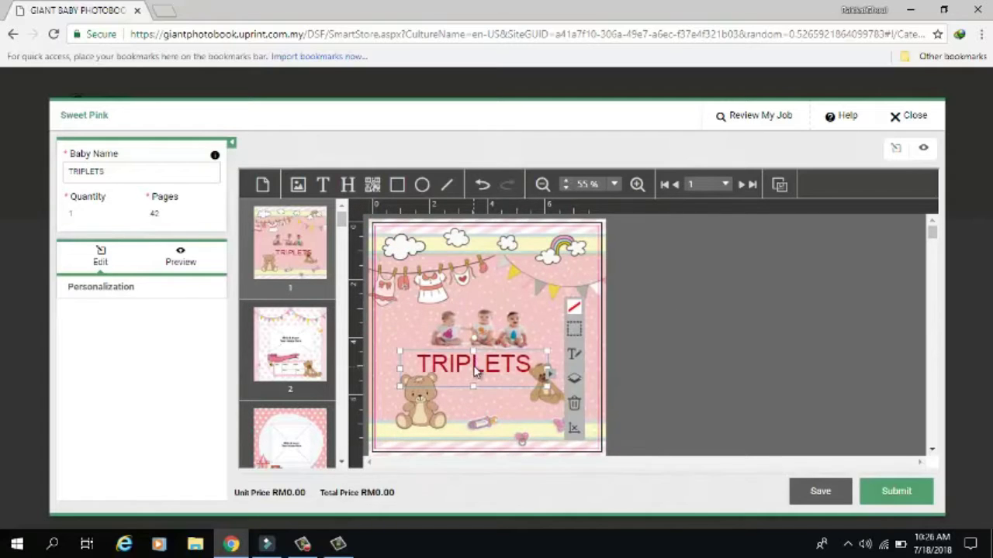
left_click(477, 319)
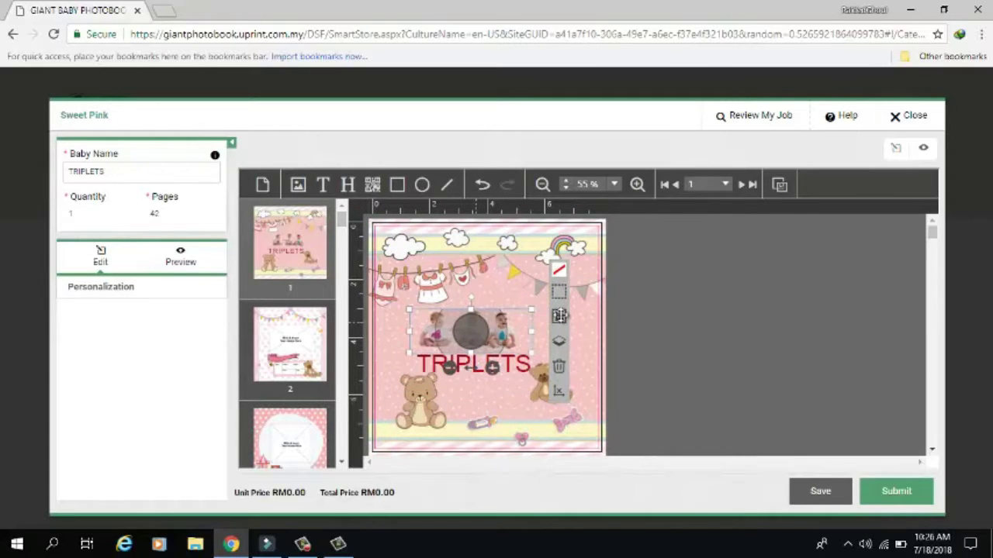
- Check pages 2 and 3 of the book in the editor, then return to the cover
left_click(716, 350)
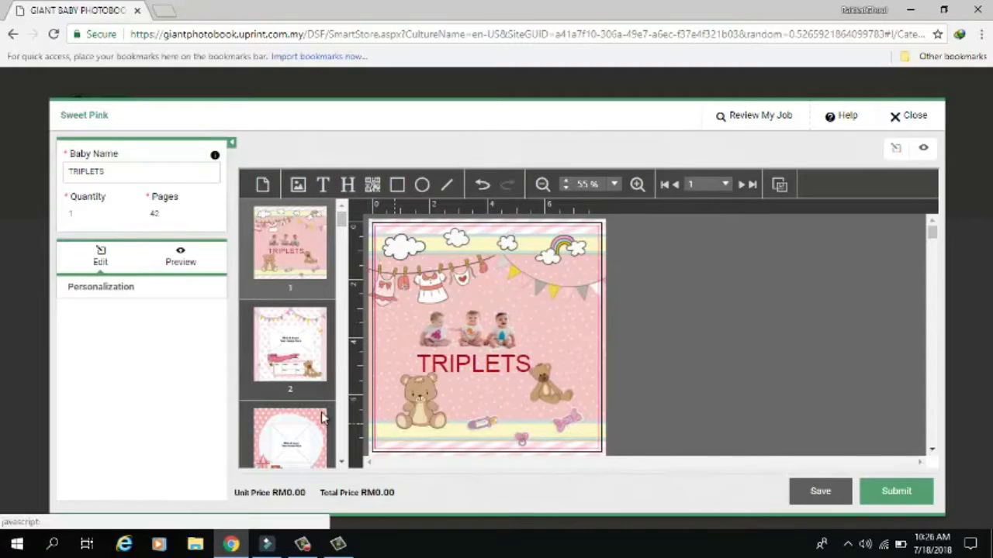
left_click(290, 345)
left_click(281, 440)
scroll(282, 440, "down", 5)
scroll(281, 441, "up", 6)
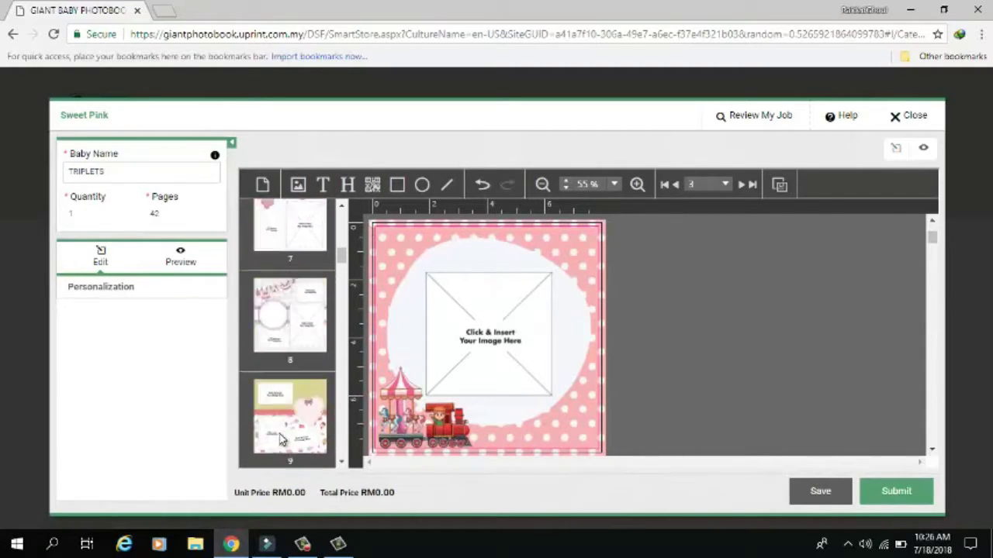
left_click(295, 242)
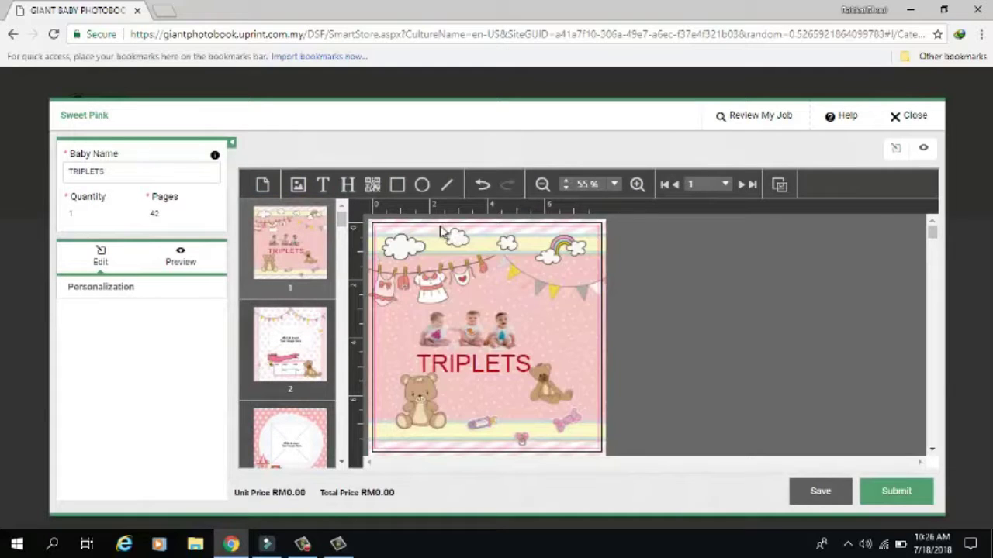
- Preview the book through to the back cover, then submit and approve the job
left_click(186, 261)
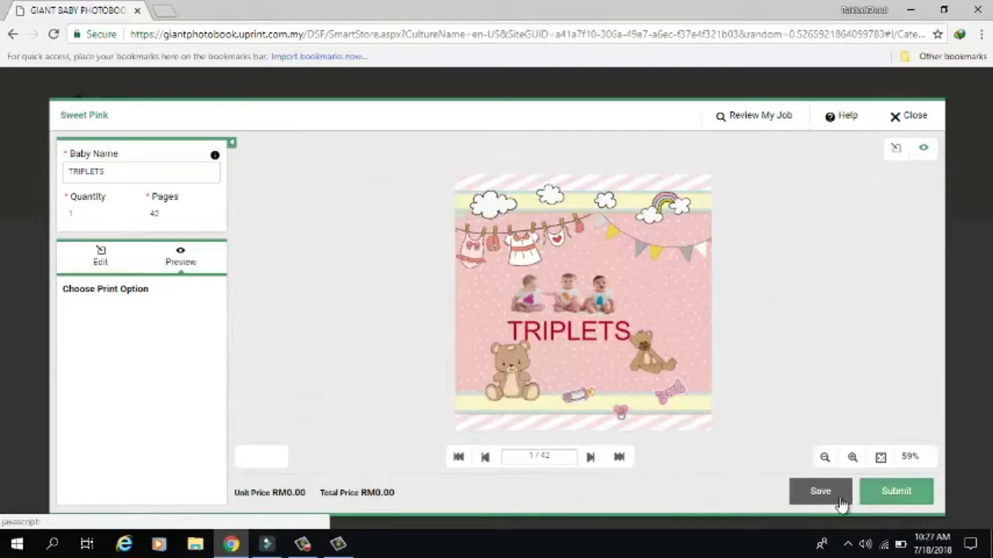
left_click(591, 459)
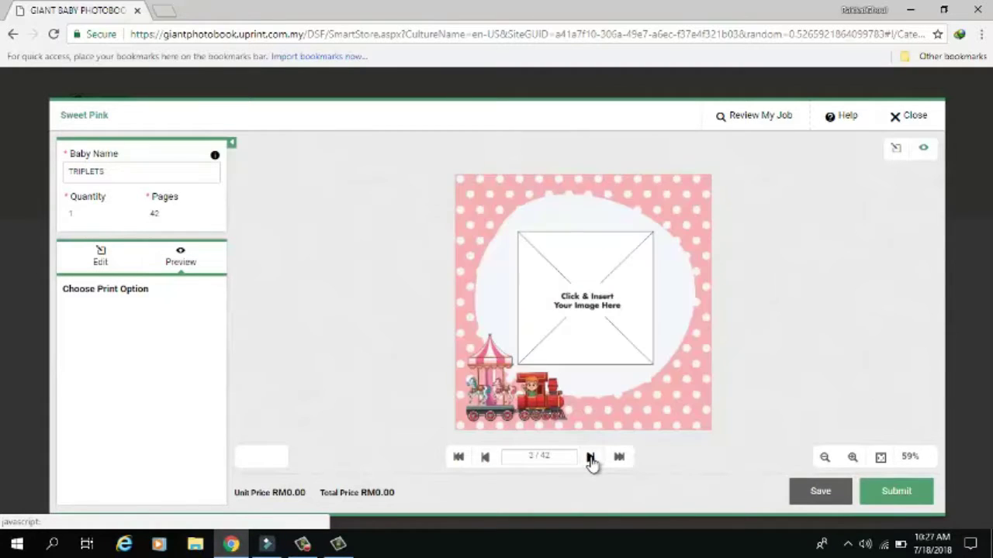
left_click(591, 459)
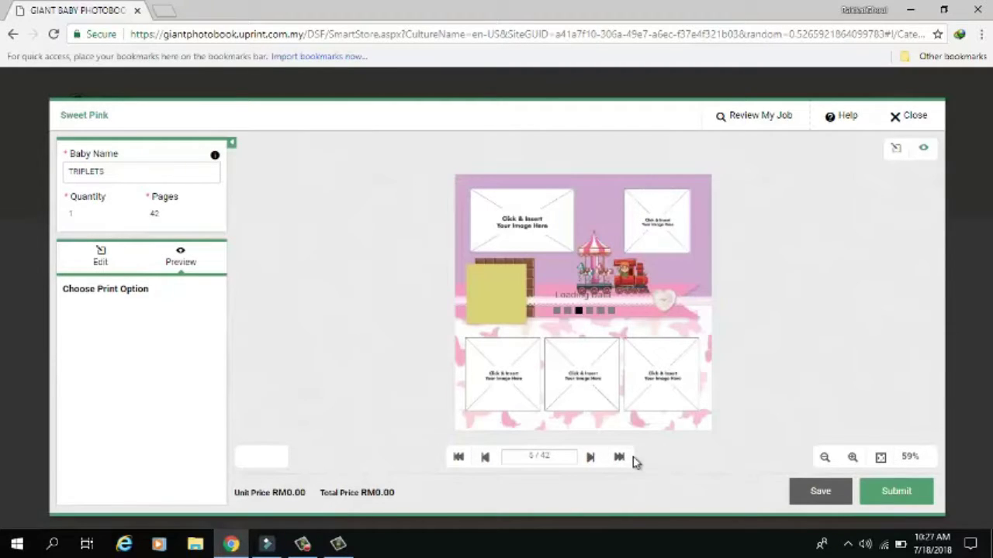
left_click(619, 458)
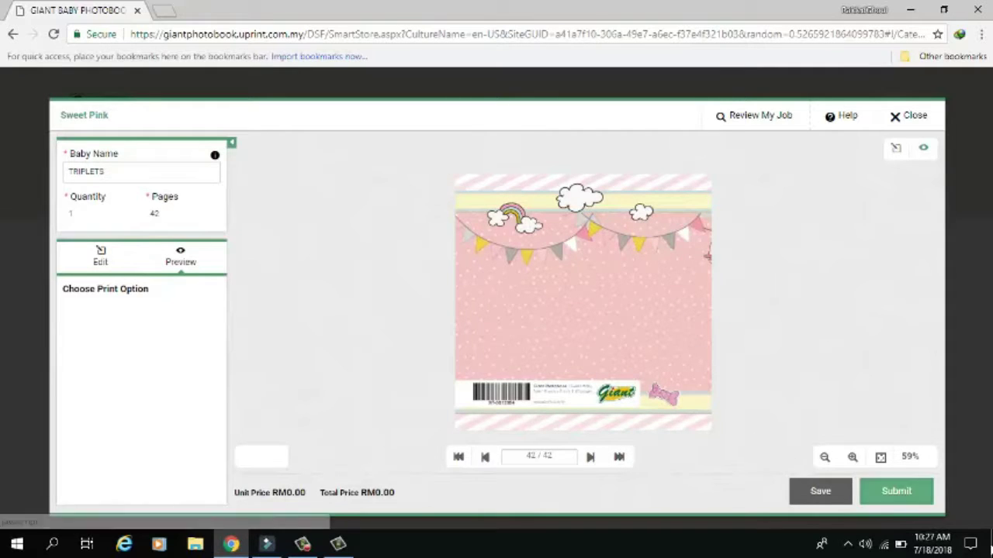
left_click(888, 495)
left_click(898, 497)
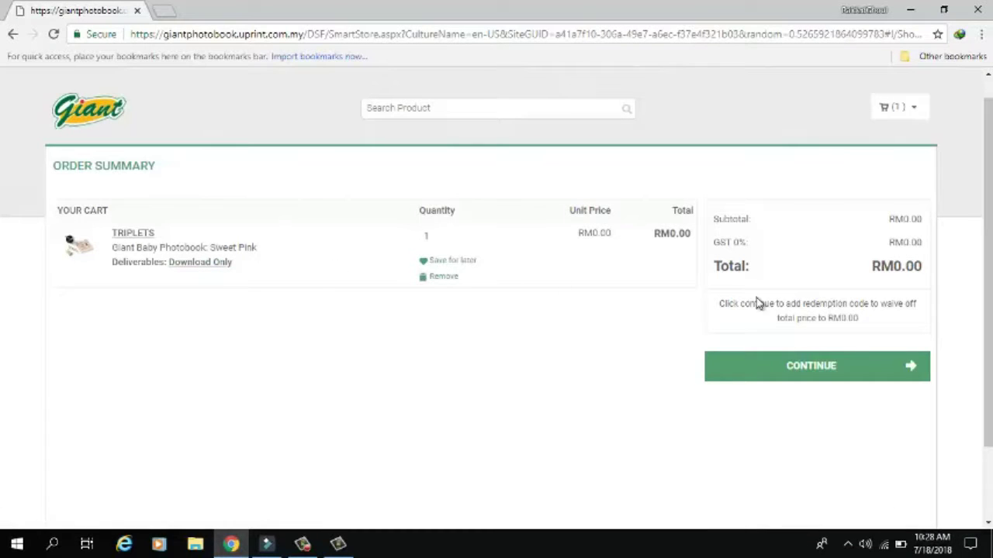
- Continue from the cart and confirm the RM0.00 order using Redemption payment
left_click(885, 378)
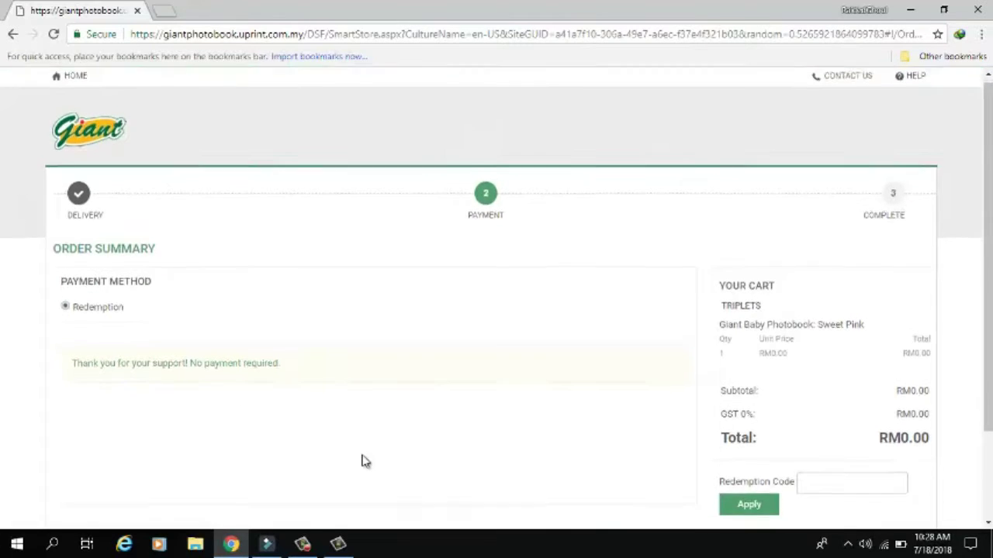
scroll(361, 461, "down", 3)
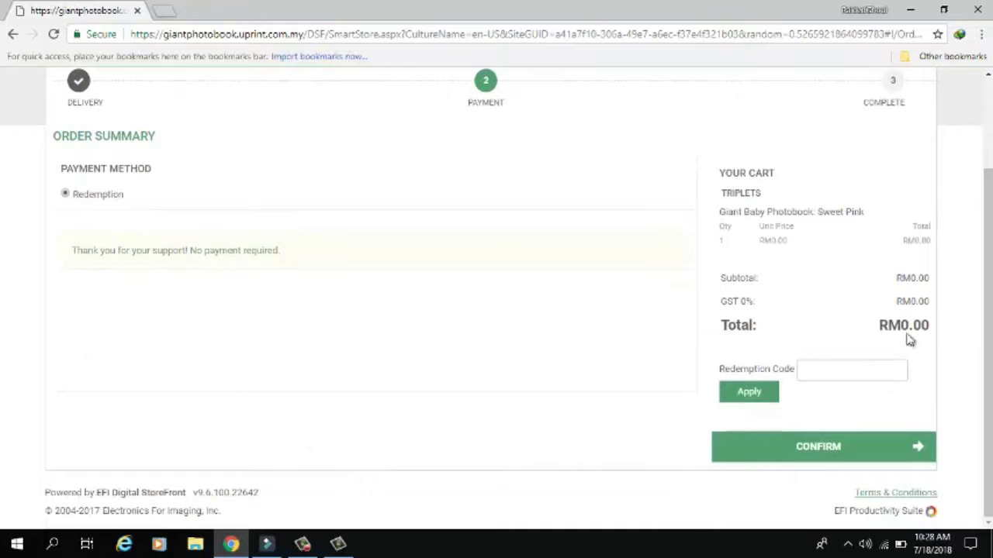
left_click(845, 447)
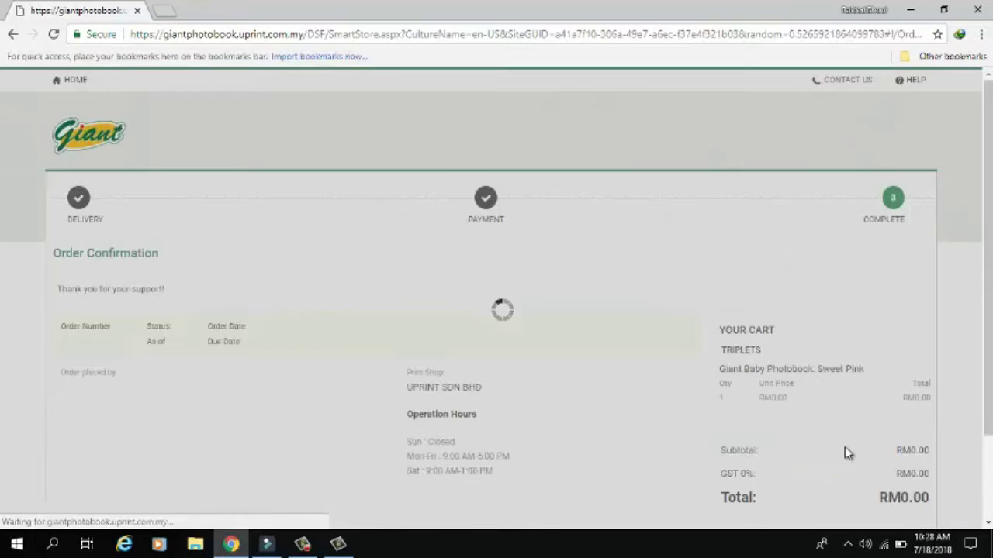
scroll(620, 394, "down", 2)
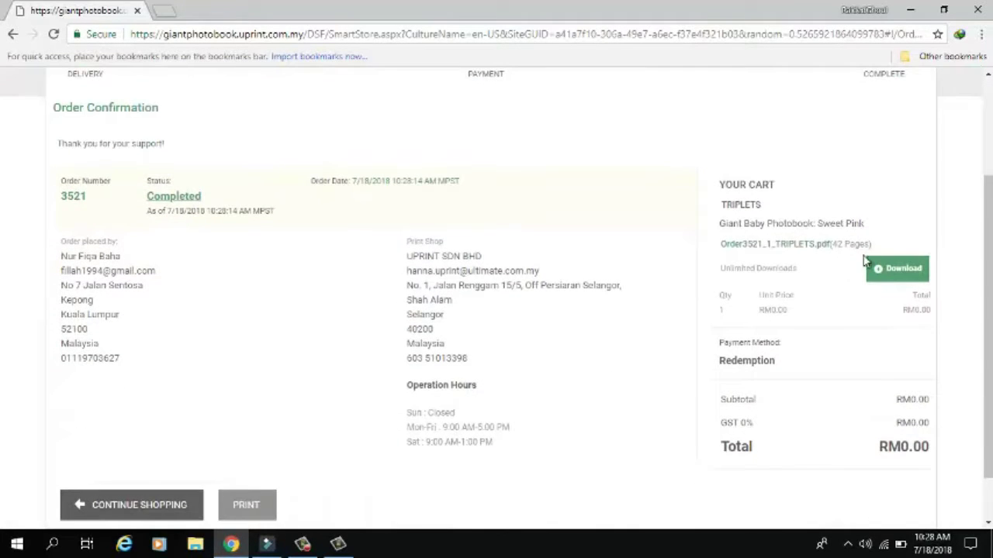
- Download the TRIPLETS PDF with the Desktop chosen as the save location
left_click(898, 282)
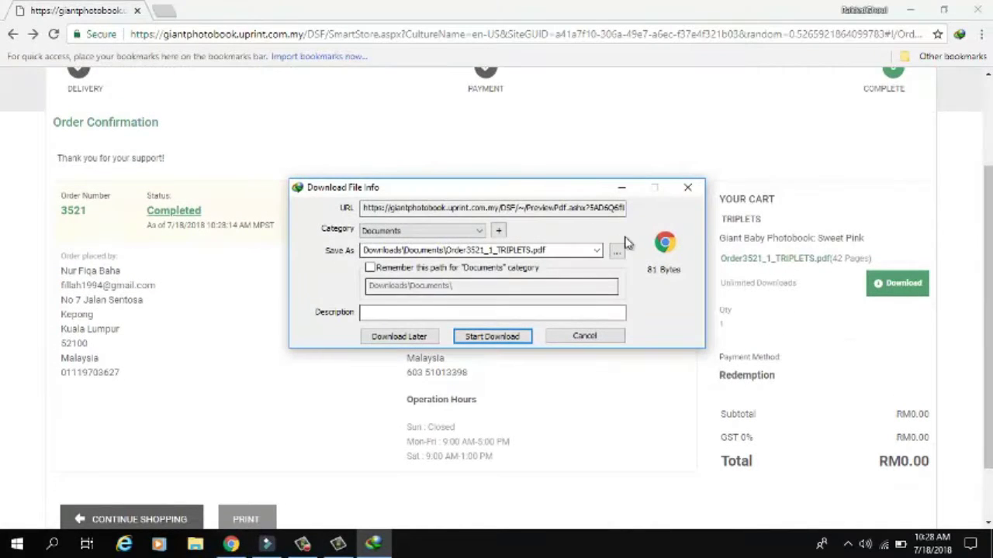
left_click(618, 251)
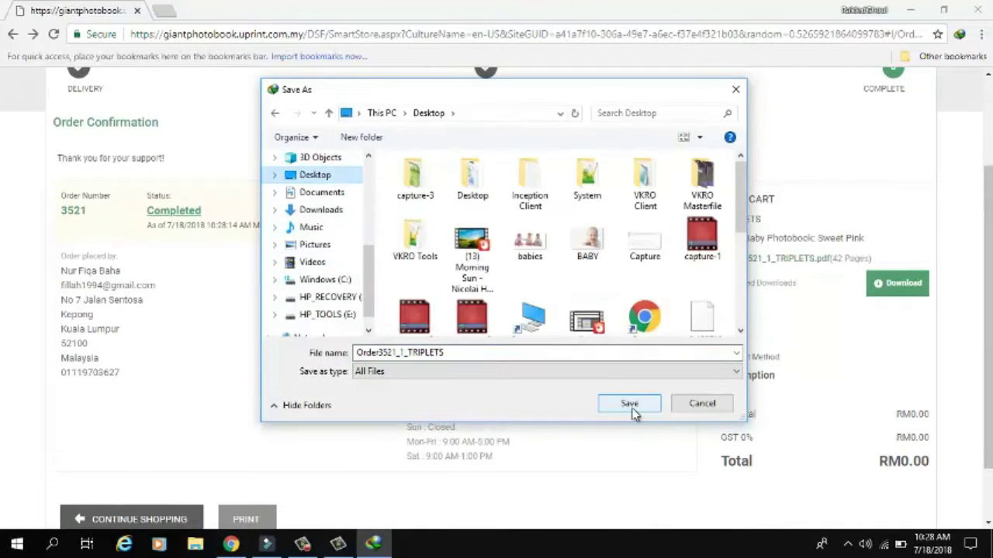
left_click(631, 404)
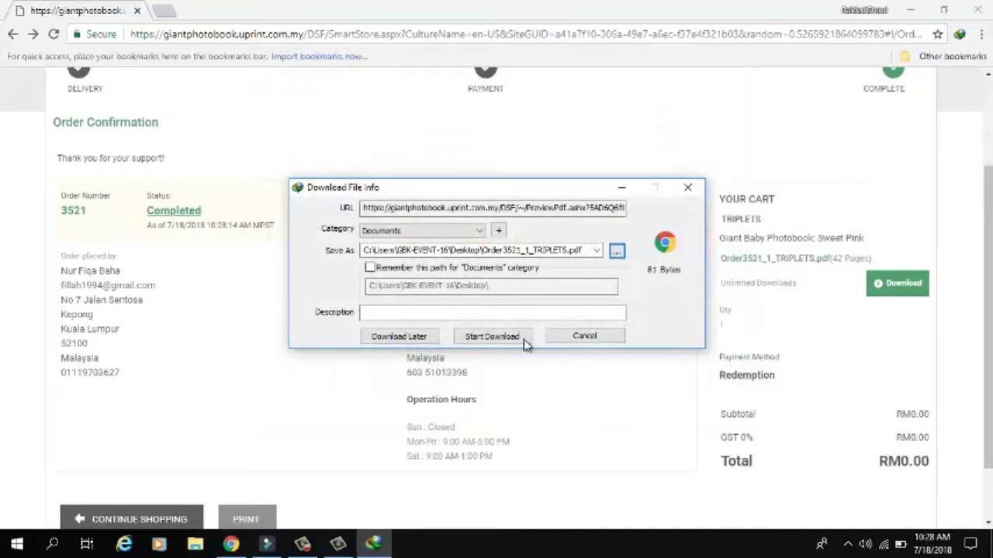
left_click(527, 341)
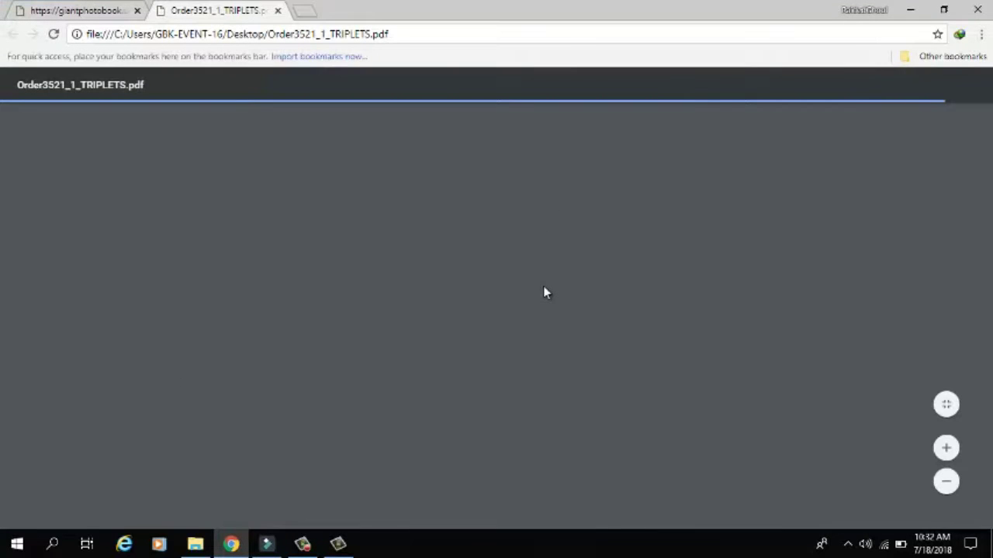
- Page through the fitted TRIPLETS PDF to the back cover and back, then start entering the Giant site address
scroll(544, 287, "down", 8)
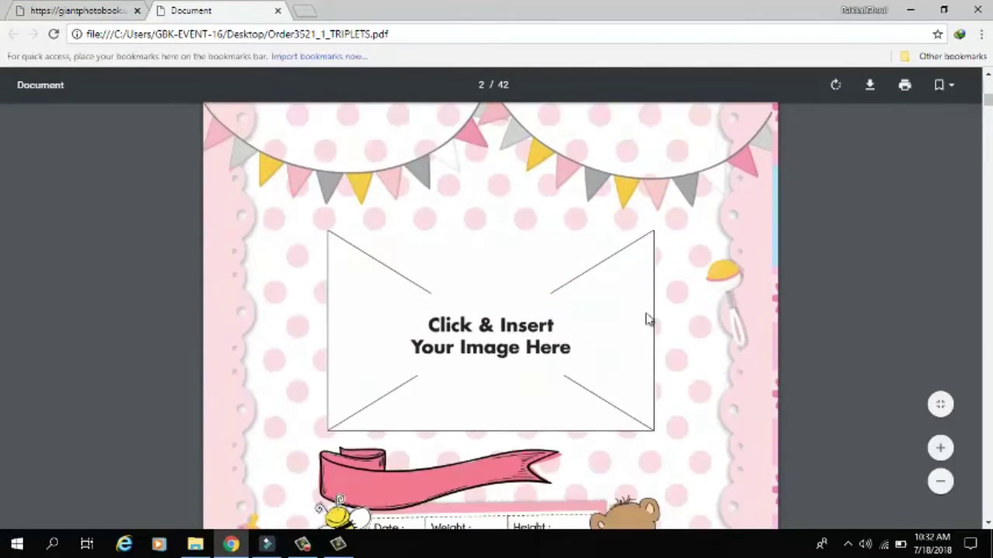
scroll(543, 292, "down", 3)
left_click(940, 404)
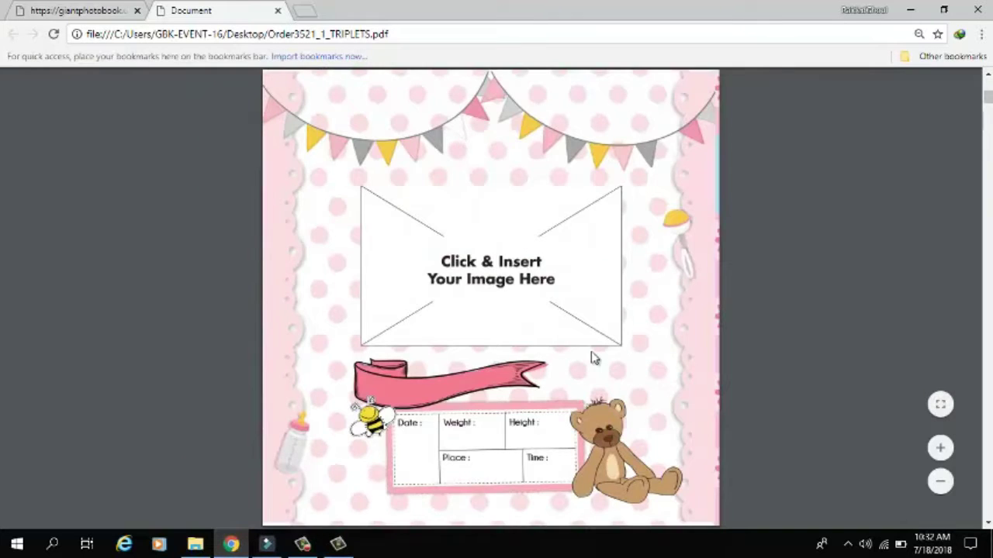
scroll(593, 357, "up", 6)
scroll(593, 358, "down", 6)
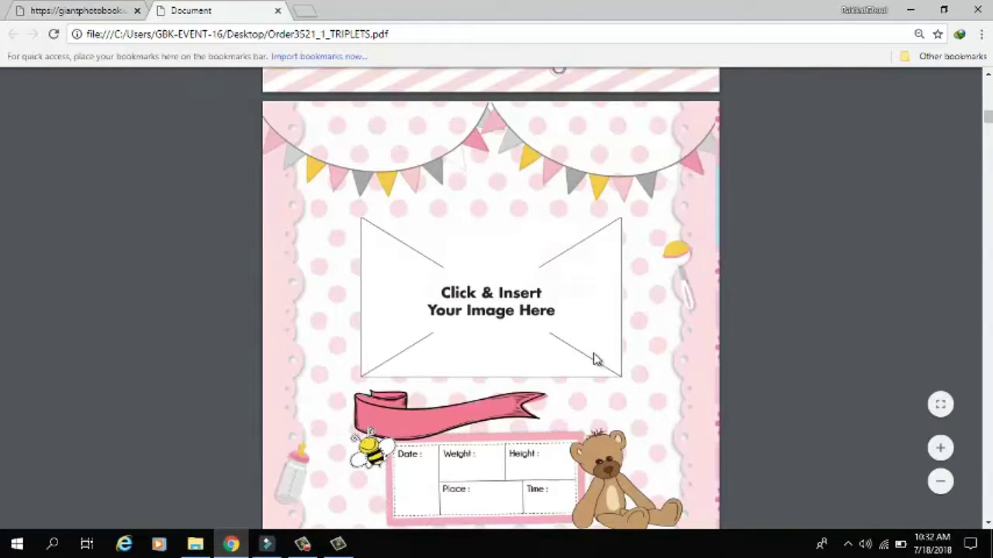
scroll(593, 357, "down", 8)
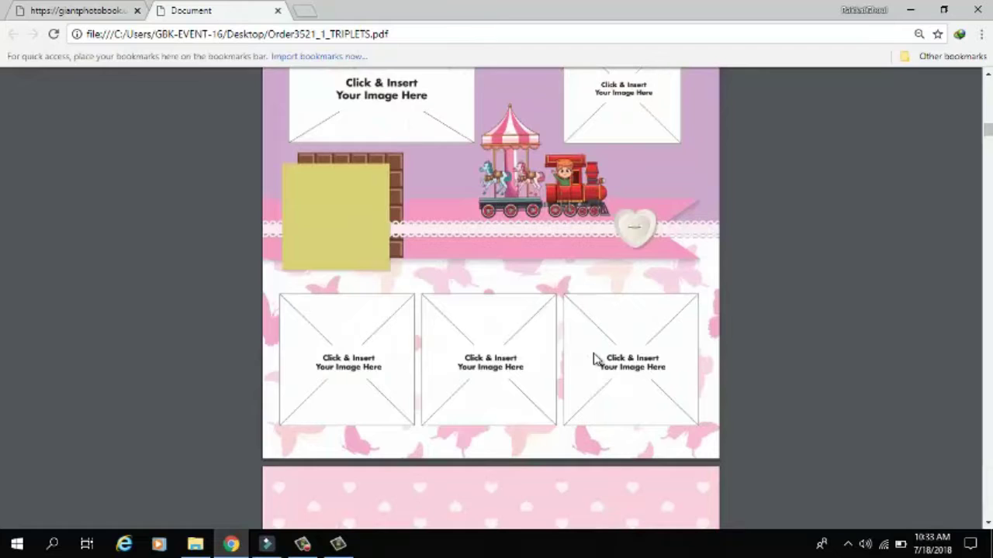
key("End")
key("Home")
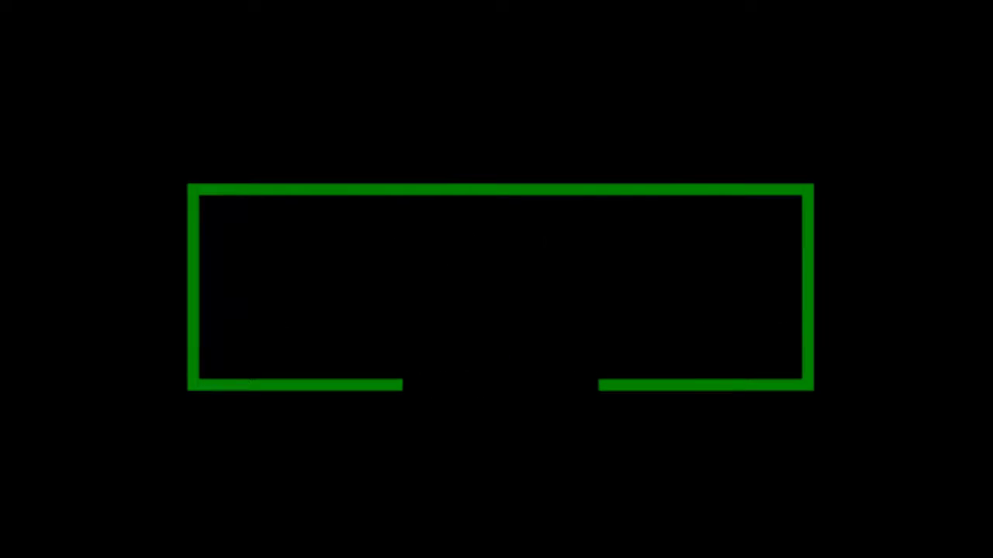
left_click(110, 29)
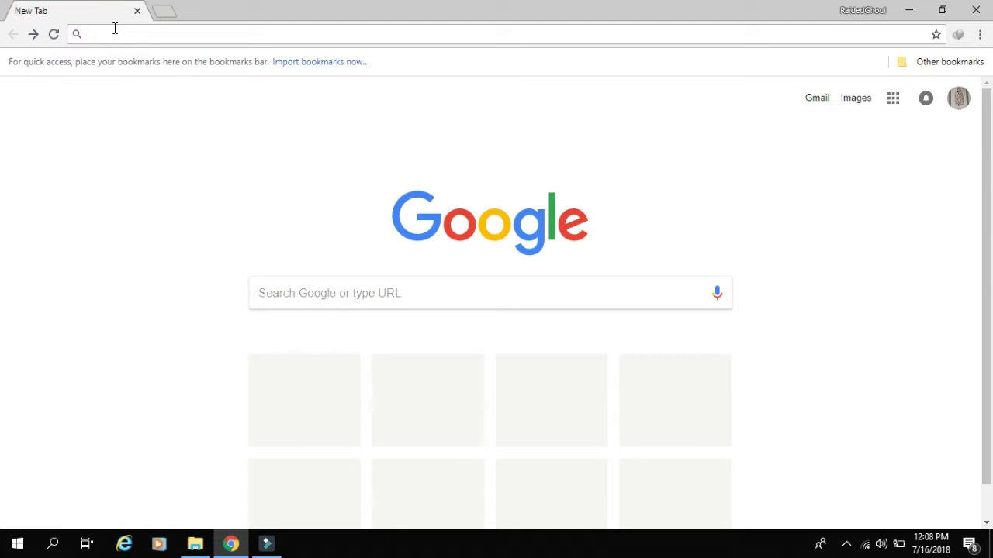
type("giant.uprint.com.my")
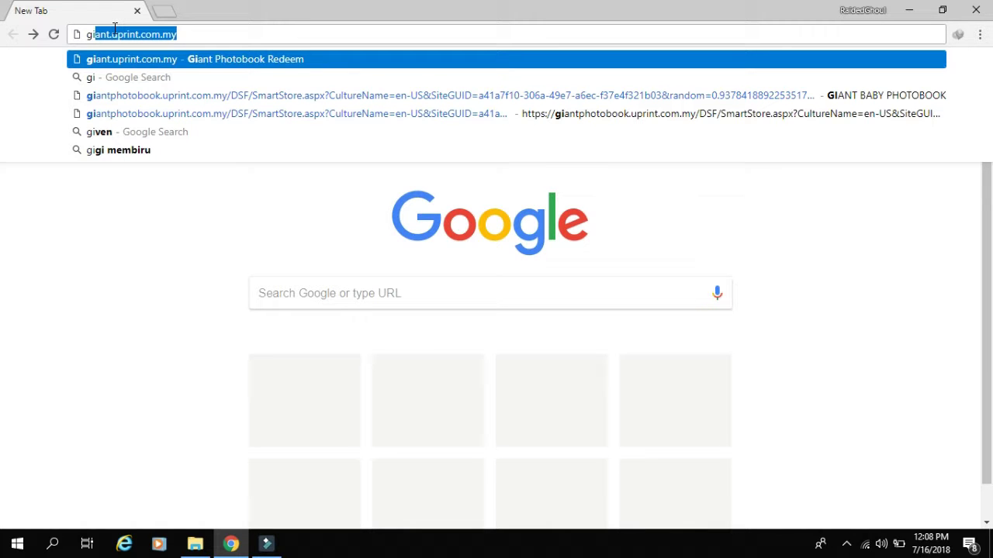
- Load giant.uprint.com.my, open registration, and enter the name, e-mail, mobile number and NRIC fields
key("Right")
key("Return")
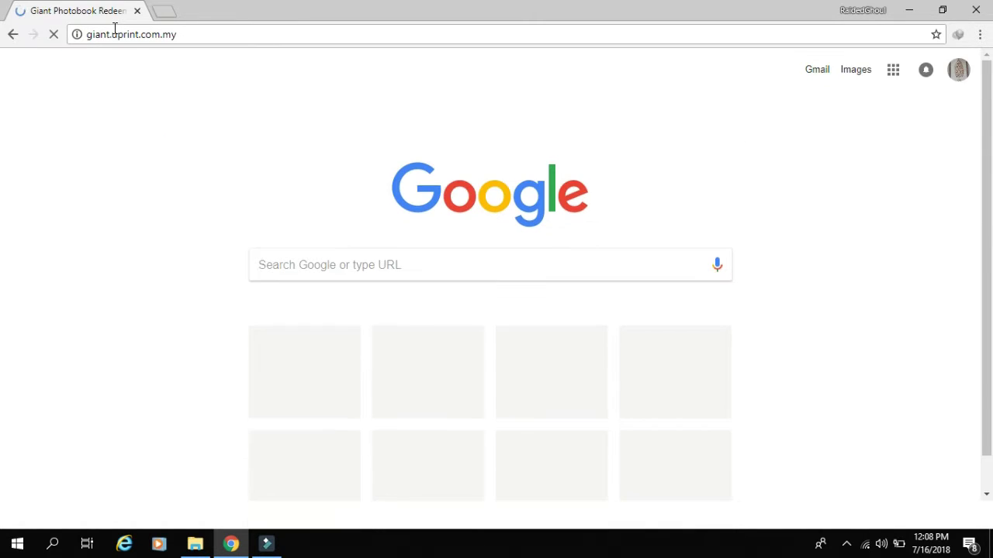
left_click(163, 455)
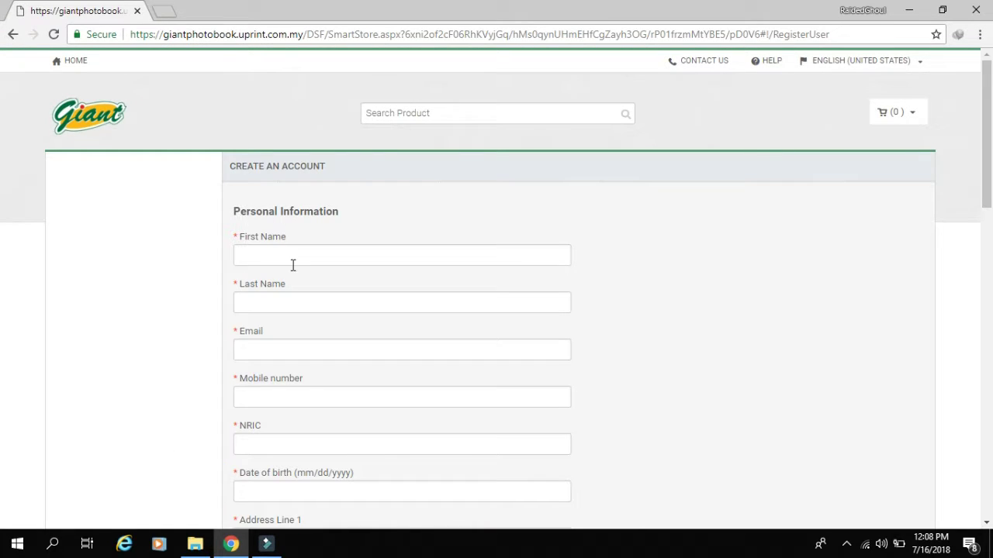
left_click(291, 264)
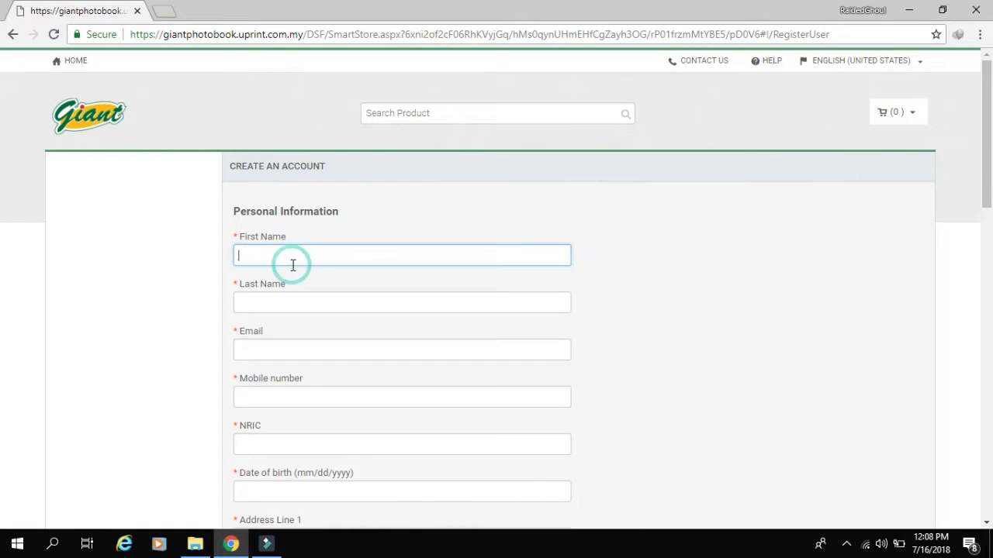
left_click(307, 309)
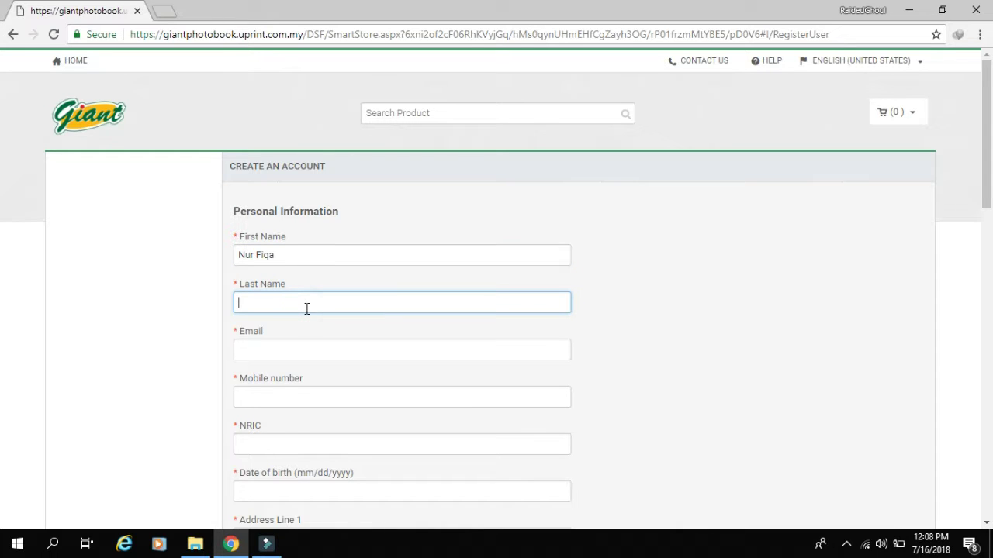
left_click(302, 346)
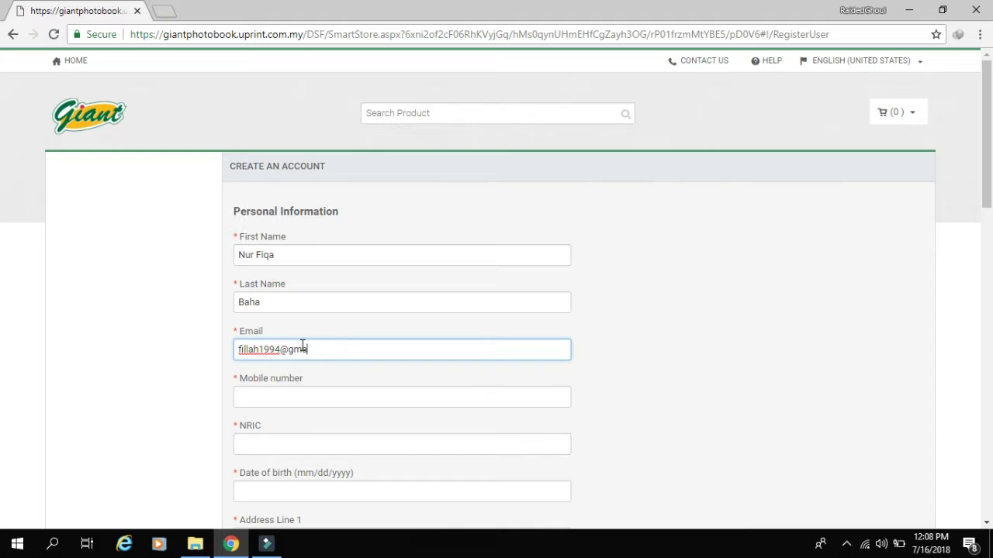
left_click(326, 408)
left_click(318, 445)
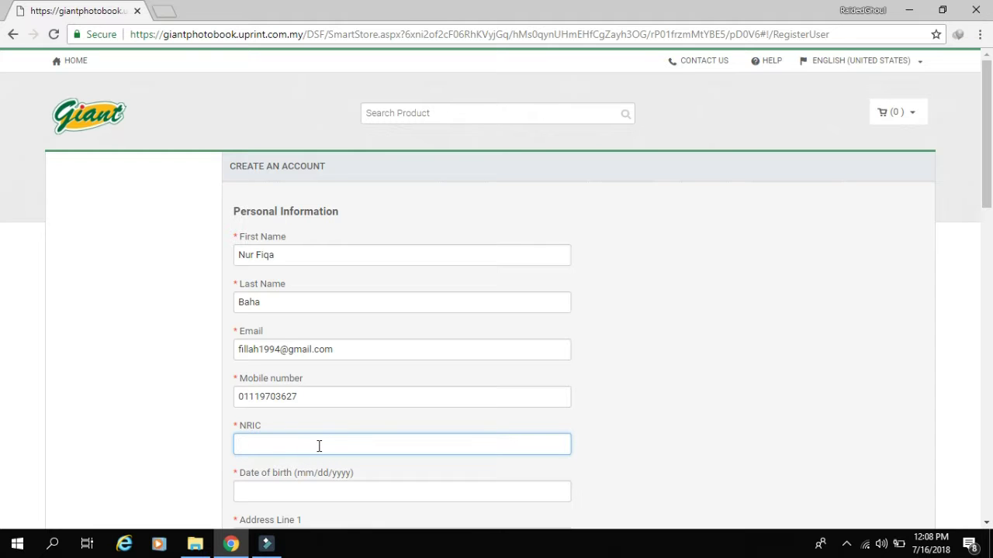
- Enter the user's date of birth, first address line, postcode, city and state
scroll(241, 433, "down", 1)
left_click(256, 415)
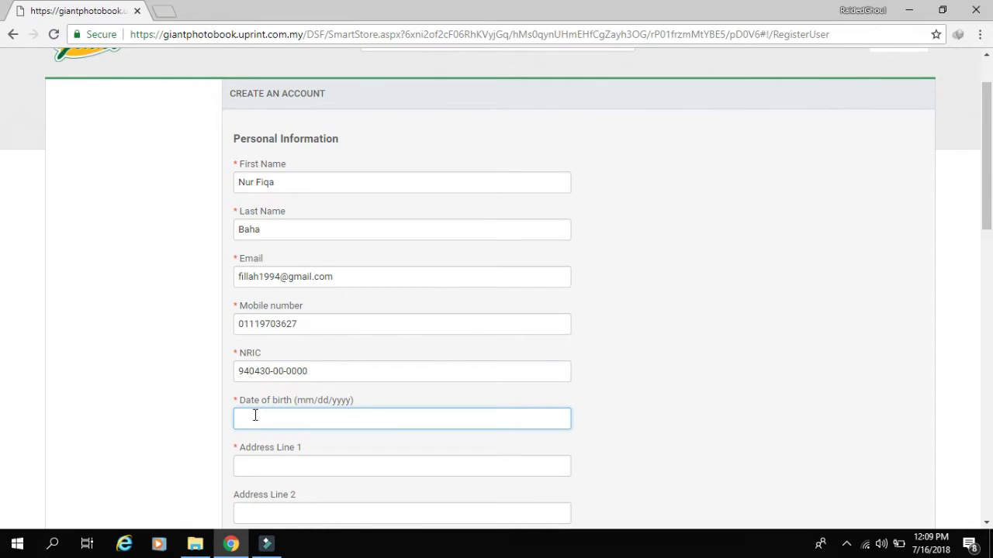
type("30/04/1994")
scroll(368, 414, "down", 3)
left_click(297, 245)
scroll(300, 314, "down", 1)
left_click(279, 366)
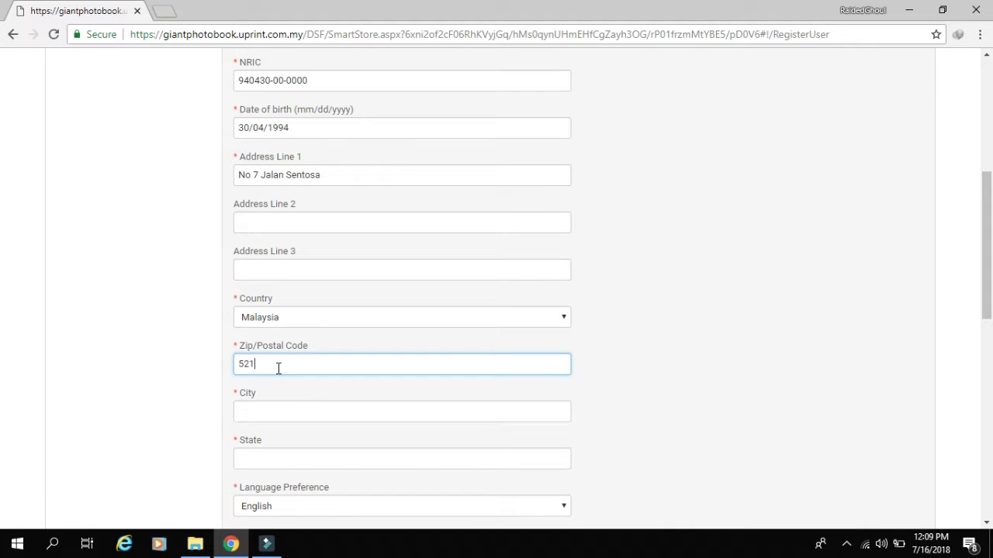
left_click(318, 413)
type("Kepong")
left_click(326, 453)
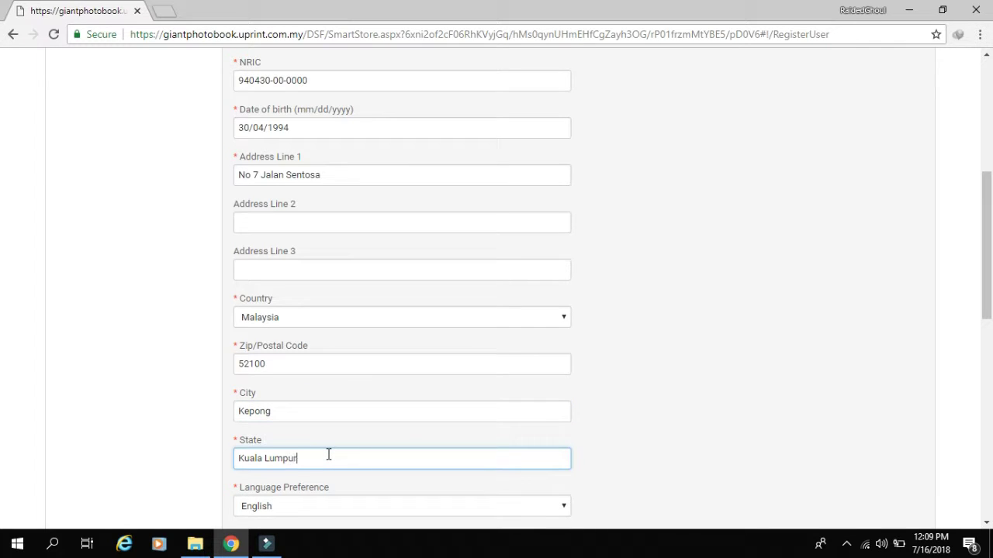
scroll(328, 455, "down", 3)
- Fill in the user name, password twice, security answer and verification code
scroll(270, 326, "down", 2)
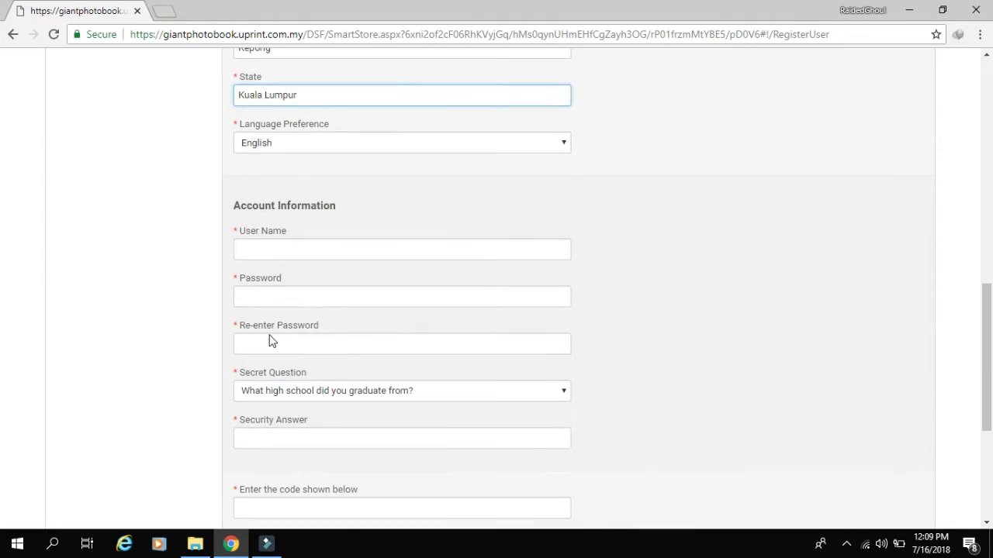
left_click(289, 247)
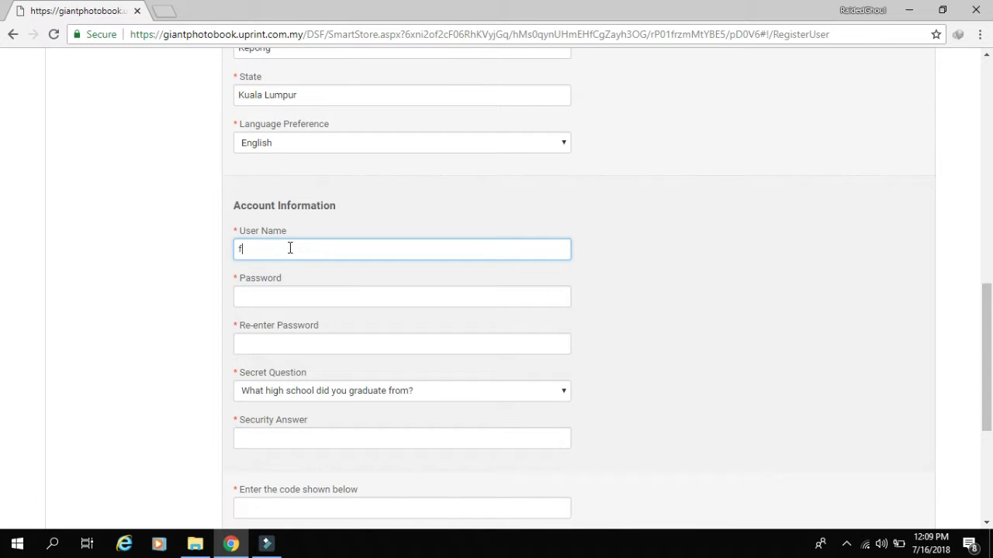
left_click(313, 293)
type("******")
left_click(337, 332)
type("******")
left_click(329, 443)
scroll(365, 388, "down", 2)
left_click(315, 358)
type("d4dvy")
- Choose UPRINT SDN BHD as the account's print shop
scroll(324, 339, "down", 2)
left_click(324, 340)
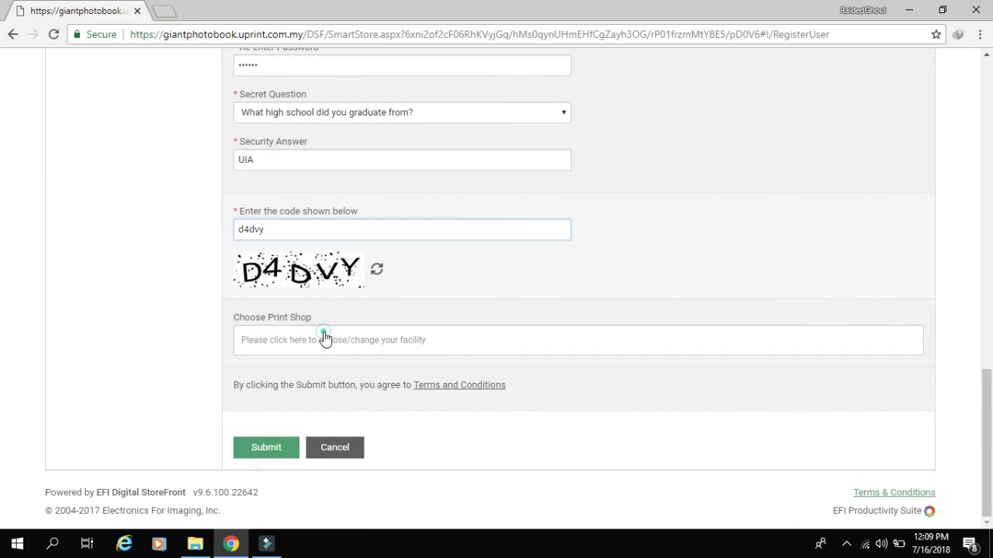
left_click(248, 239)
- Read the terms and conditions, submit the registration, and continue to the storefront
scroll(424, 465, "down", 2)
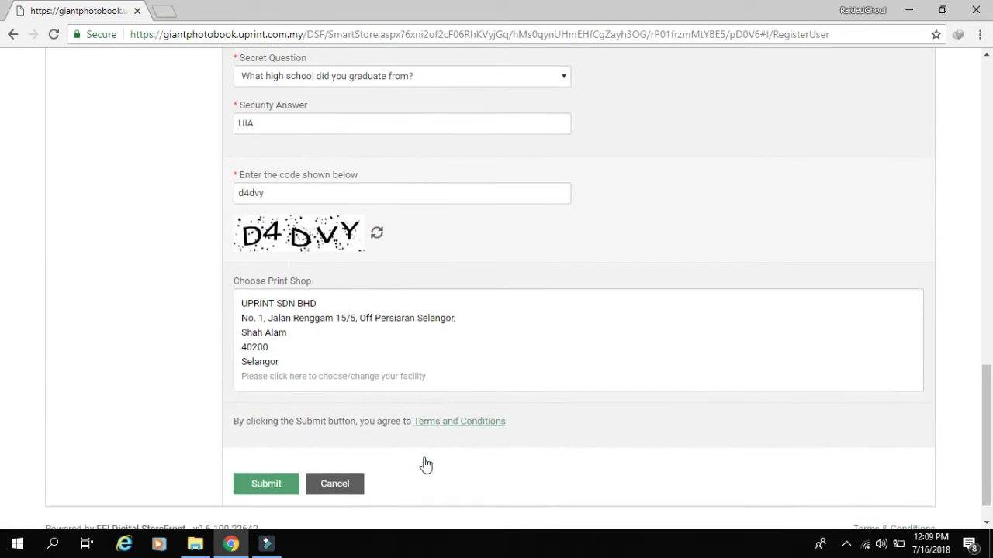
left_click(446, 392)
scroll(427, 412, "down", 5)
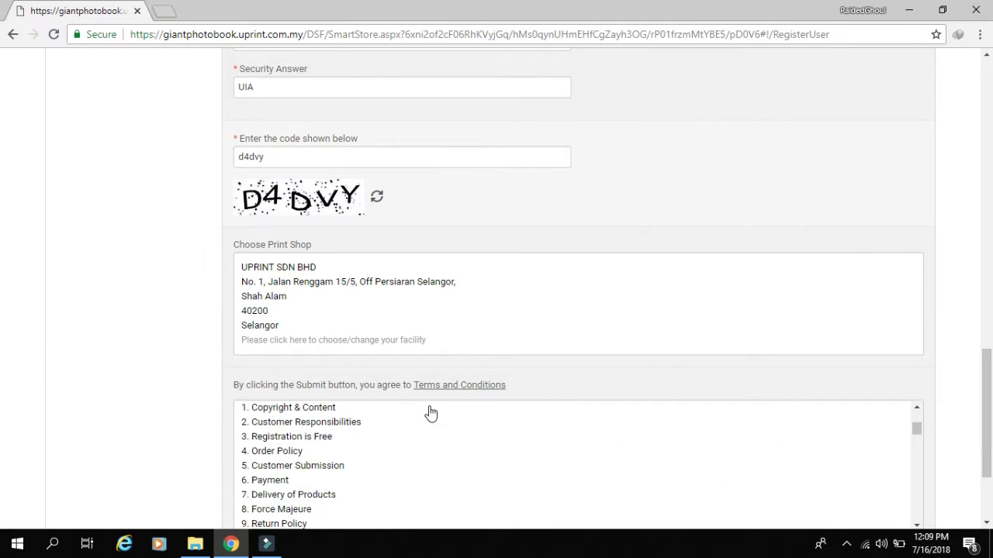
scroll(952, 411, "down", 1)
scroll(952, 411, "down", 3)
scroll(477, 361, "down", 10)
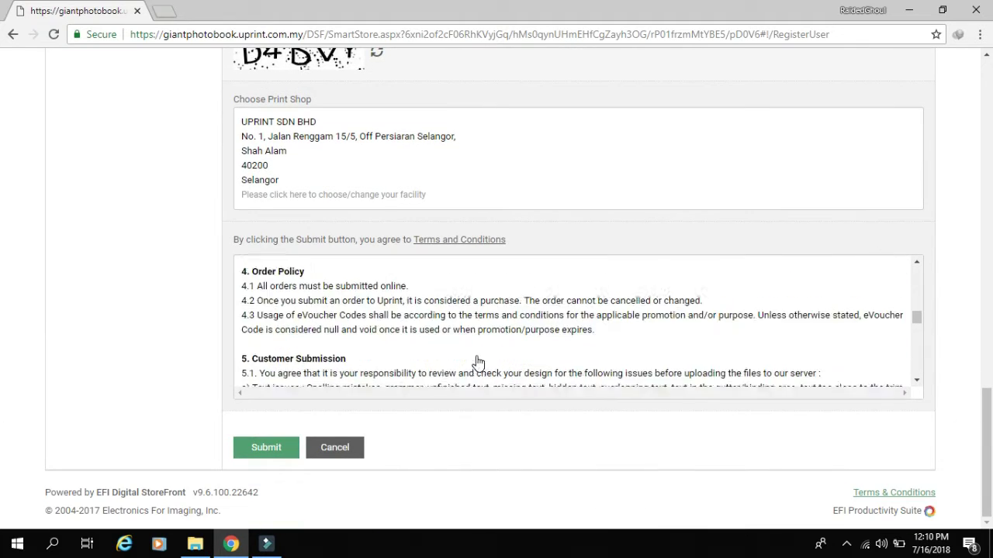
scroll(477, 361, "down", 3)
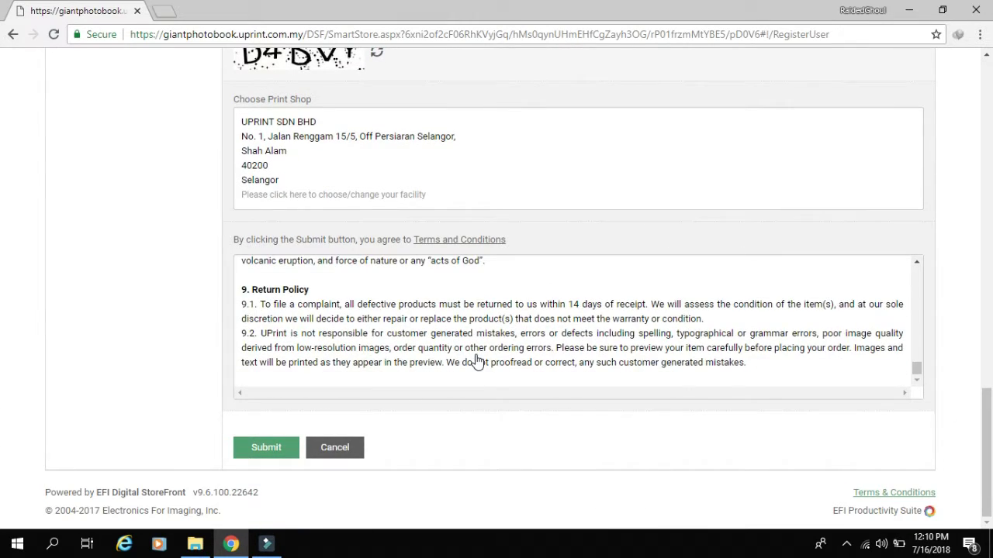
left_click(249, 450)
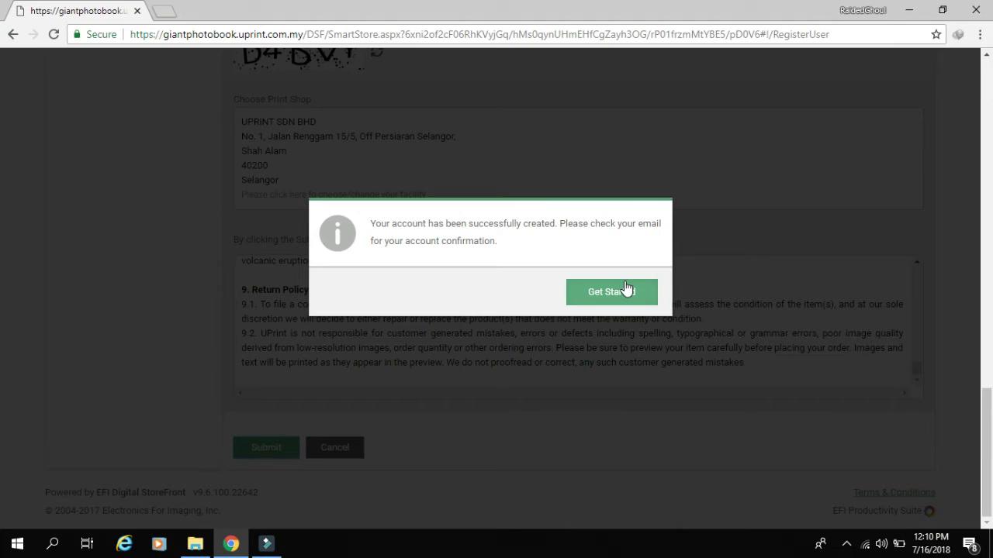
left_click(625, 290)
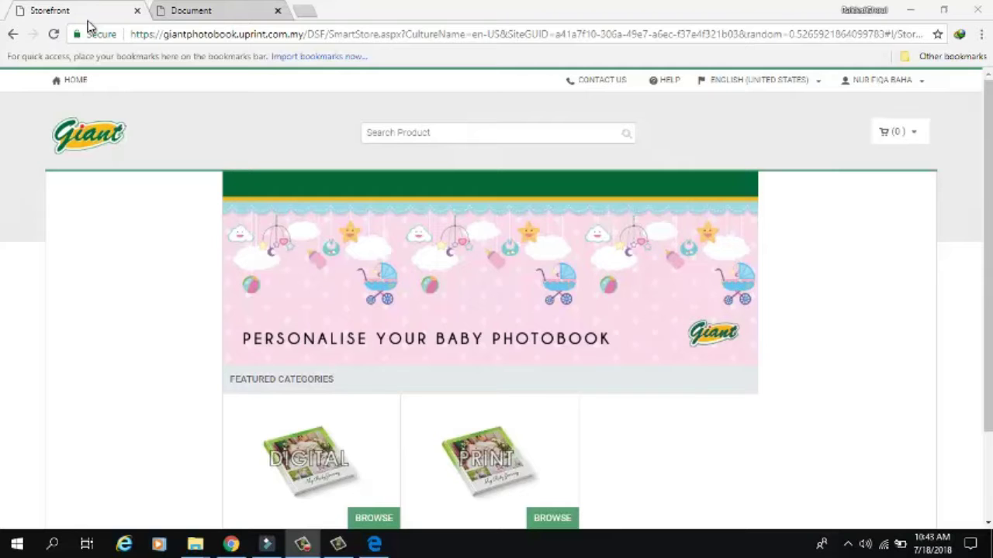
- Redeem the Charming Blue print photobook with baby name TRIPLETS and customise its cover
scroll(660, 405, "down", 1)
left_click(528, 373)
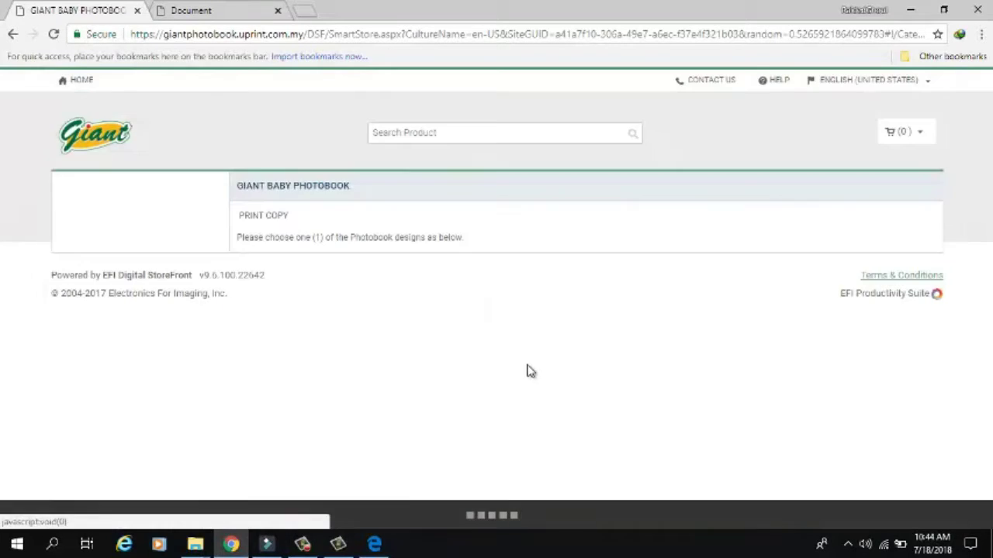
left_click(324, 350)
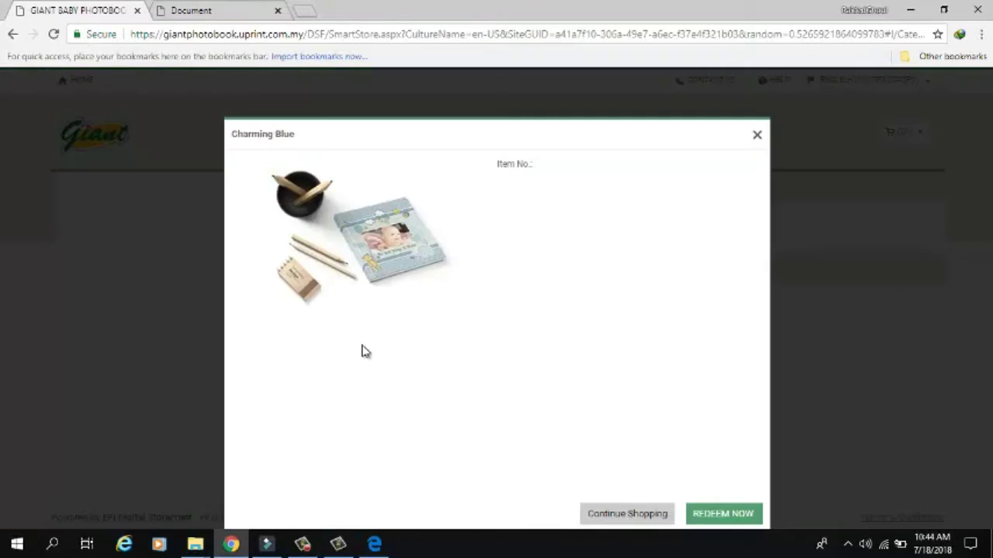
left_click(714, 519)
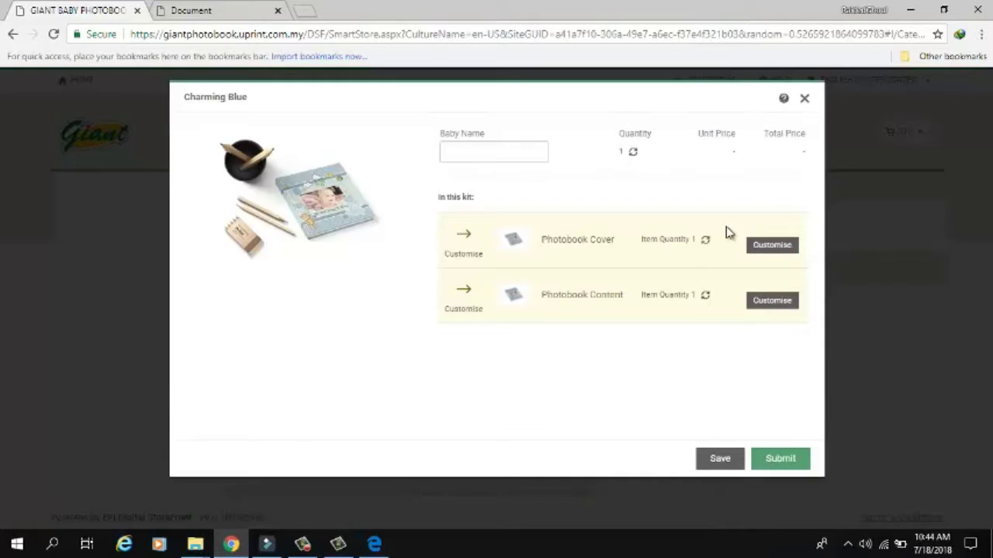
left_click(504, 152)
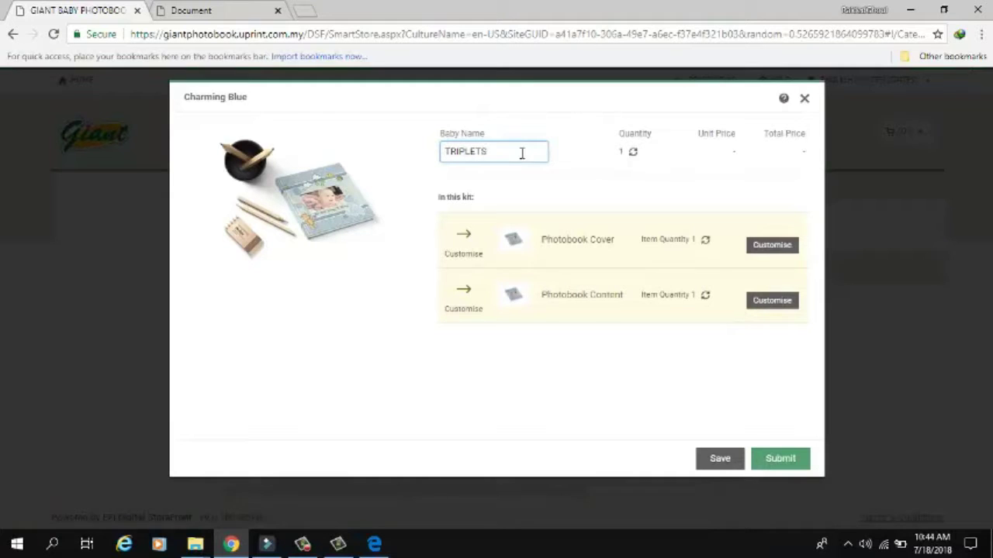
left_click(771, 245)
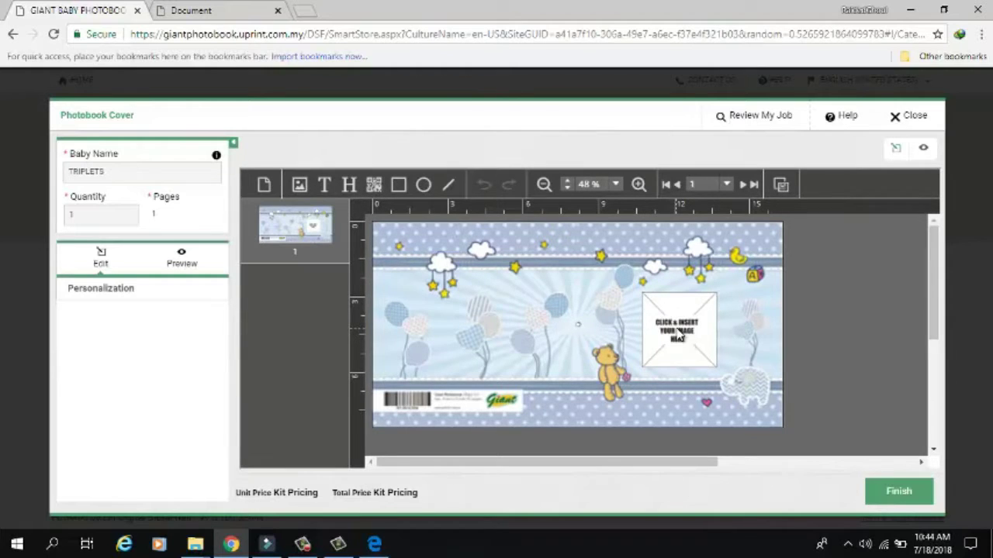
- Upload babies.png and place it into the cover's image frame
left_click(692, 347)
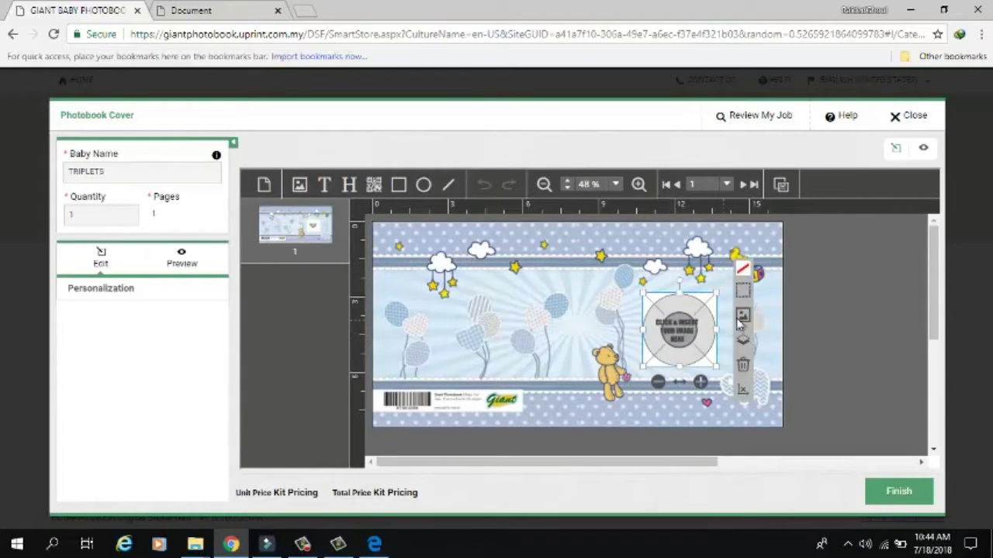
left_click(742, 310)
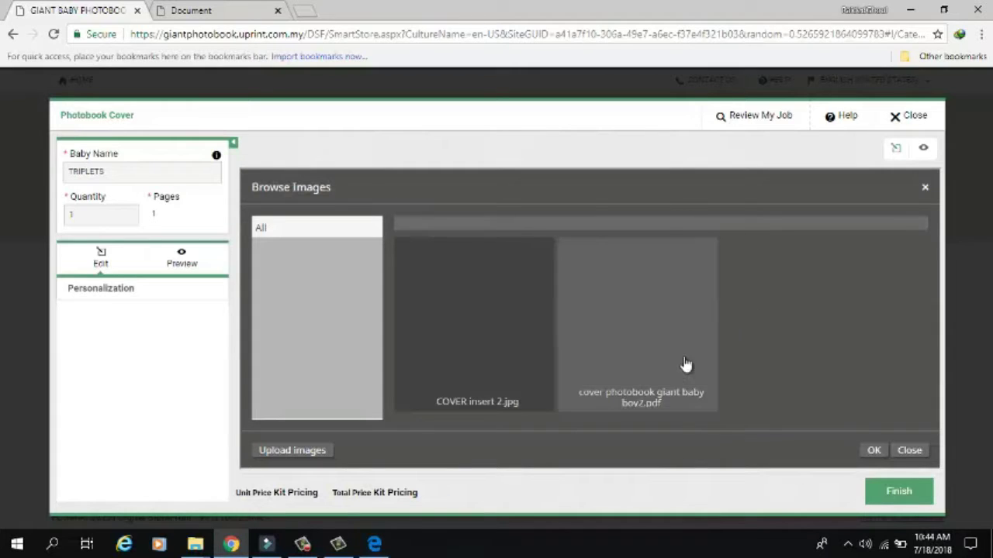
left_click(290, 451)
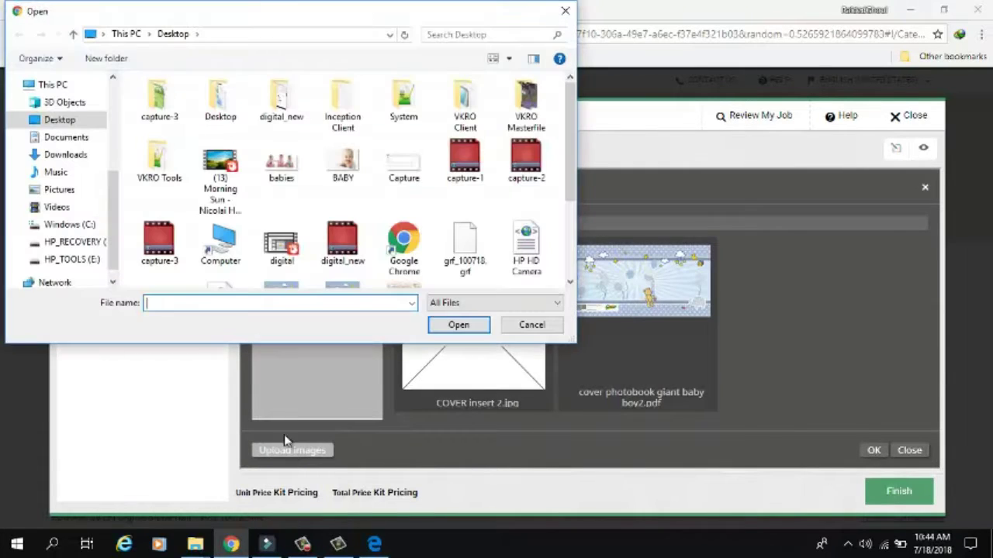
type("babies.png")
left_click(455, 325)
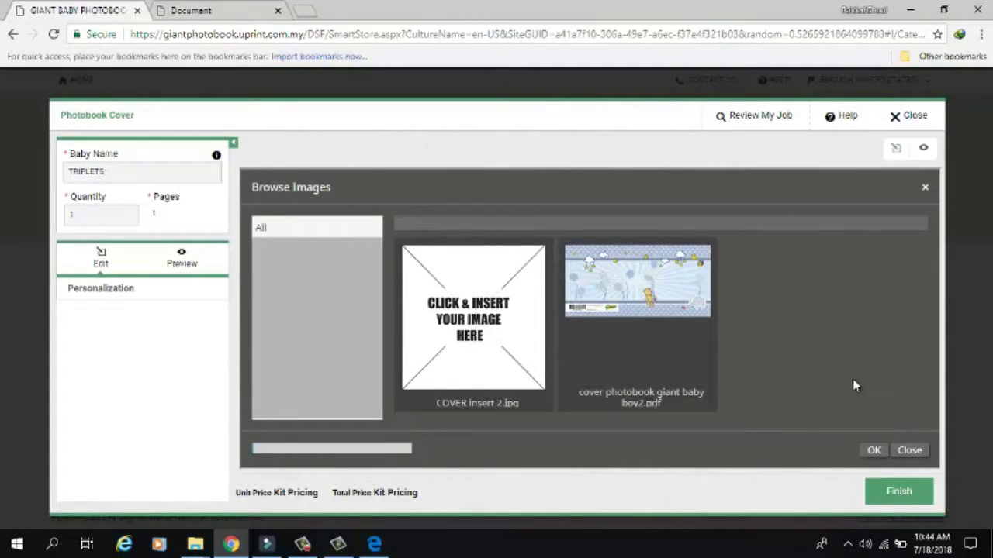
double_click(529, 336)
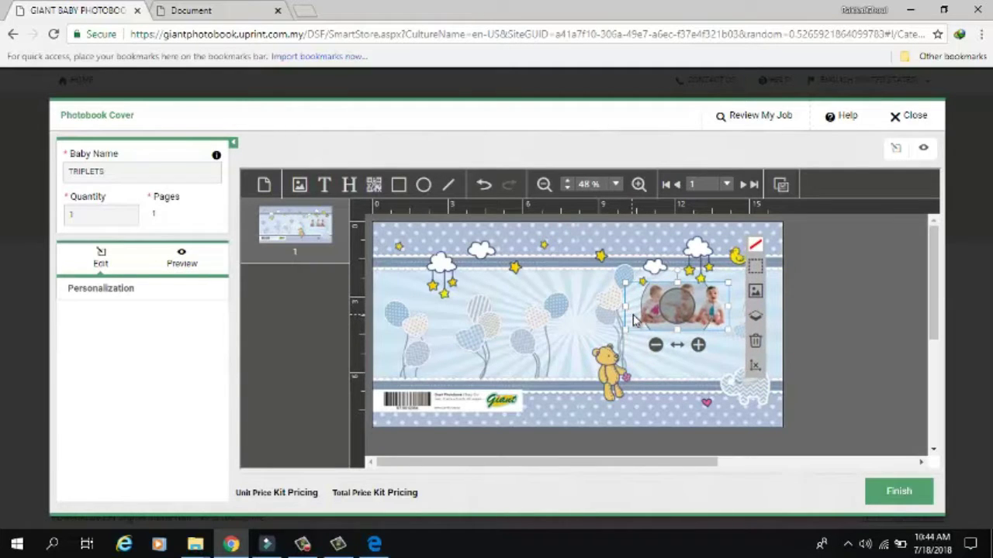
left_click(646, 387)
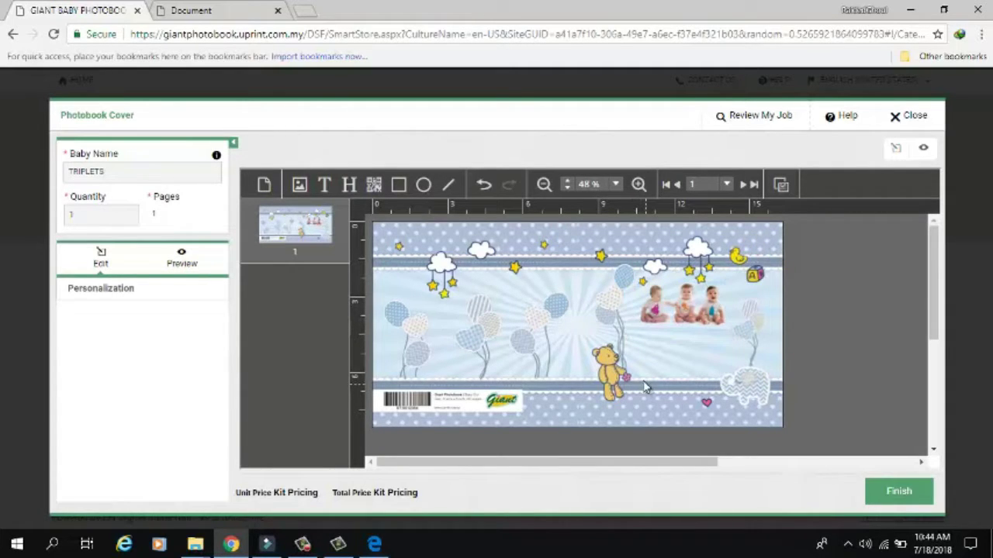
- Add a TRIPLETS text box to the cover, centred and coloured teal
left_click(323, 186)
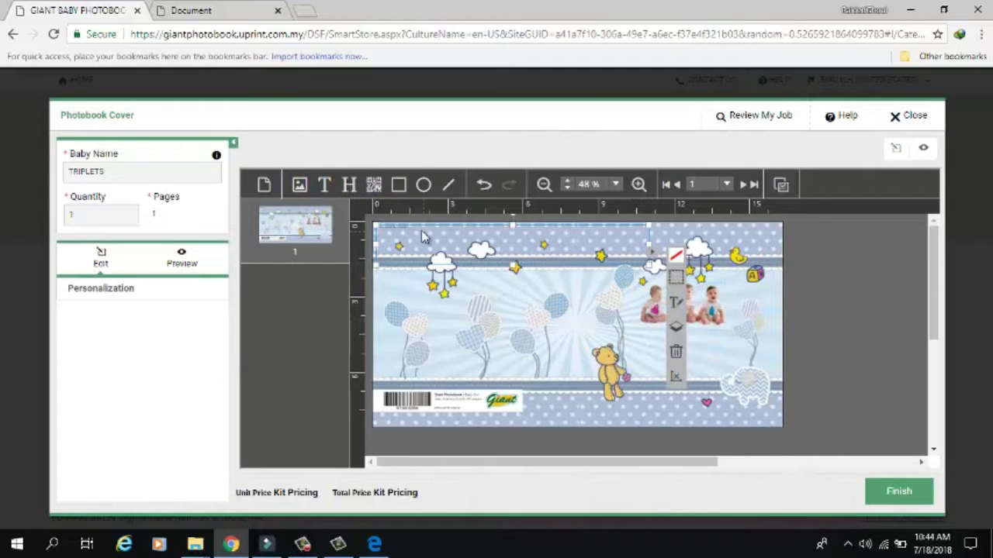
left_click_drag(412, 229, 417, 238)
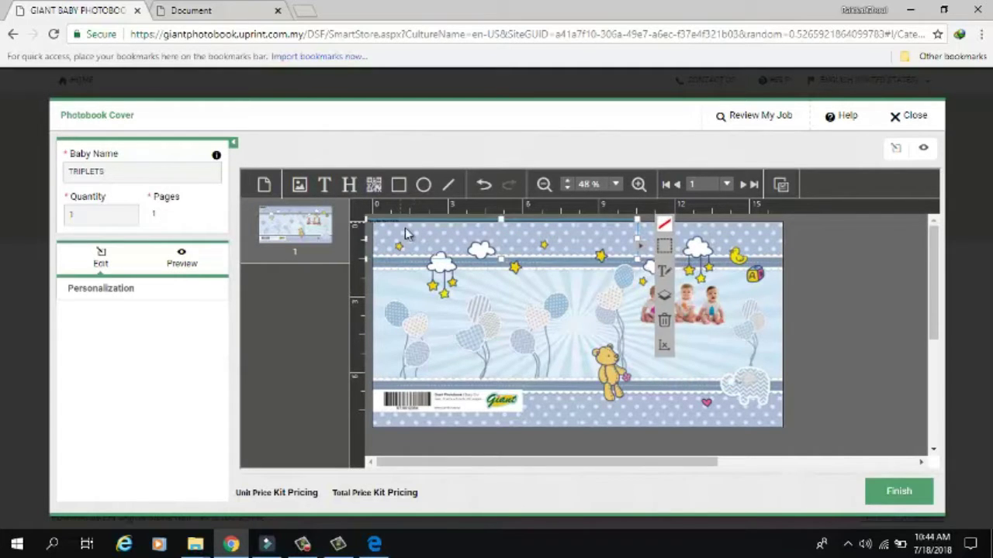
left_click(682, 273)
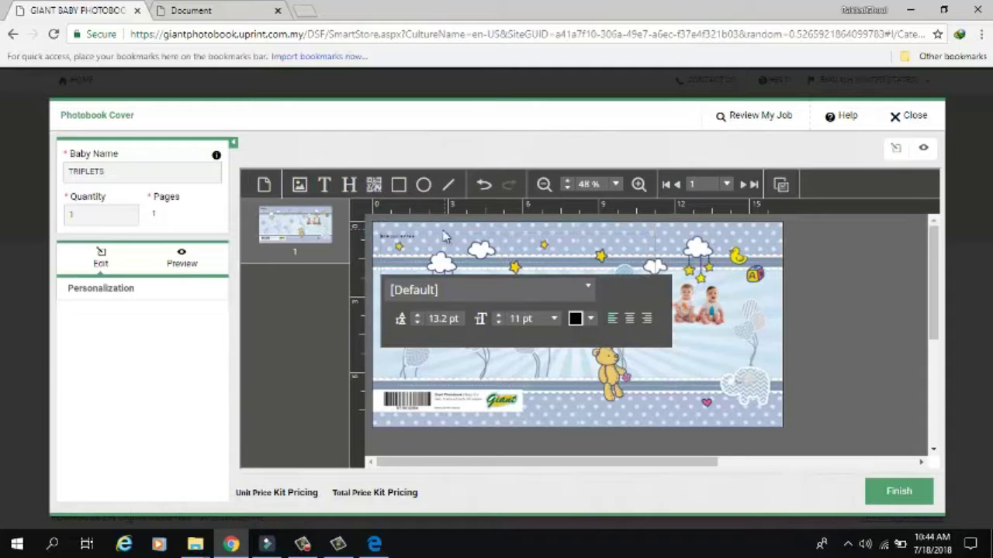
left_click_drag(418, 236, 369, 230)
left_click(625, 321)
left_click(590, 318)
scroll(620, 349, "down", 5)
left_click(597, 410)
left_click(594, 456)
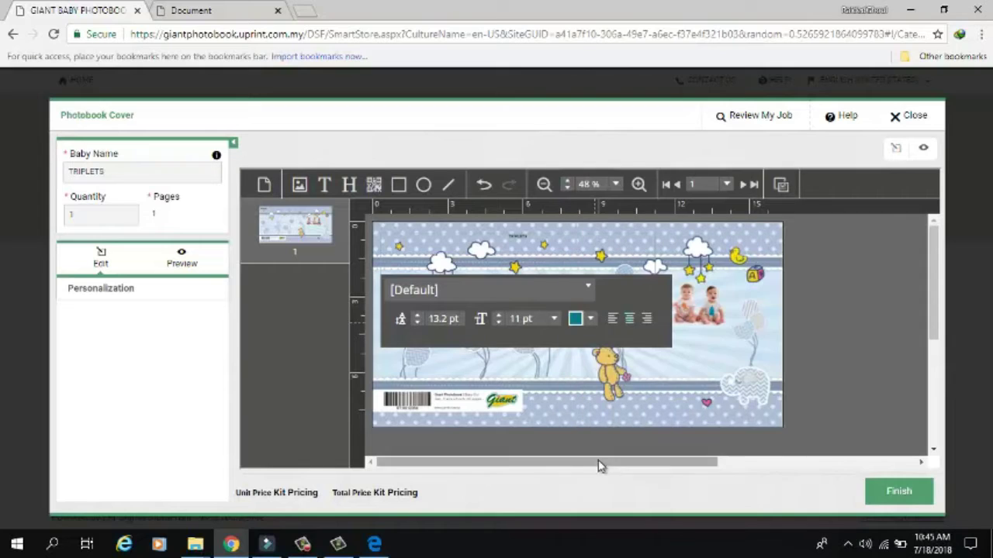
- Set the TRIPLETS text to 60 pt and move it beneath the babies photo
left_click(541, 317)
scroll(535, 407, "down", 5)
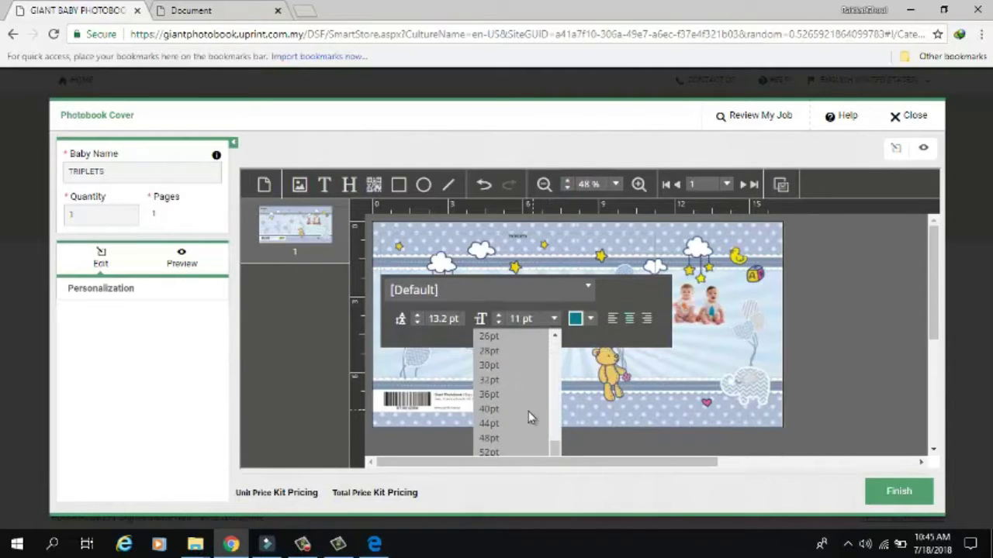
scroll(500, 446, "down", 5)
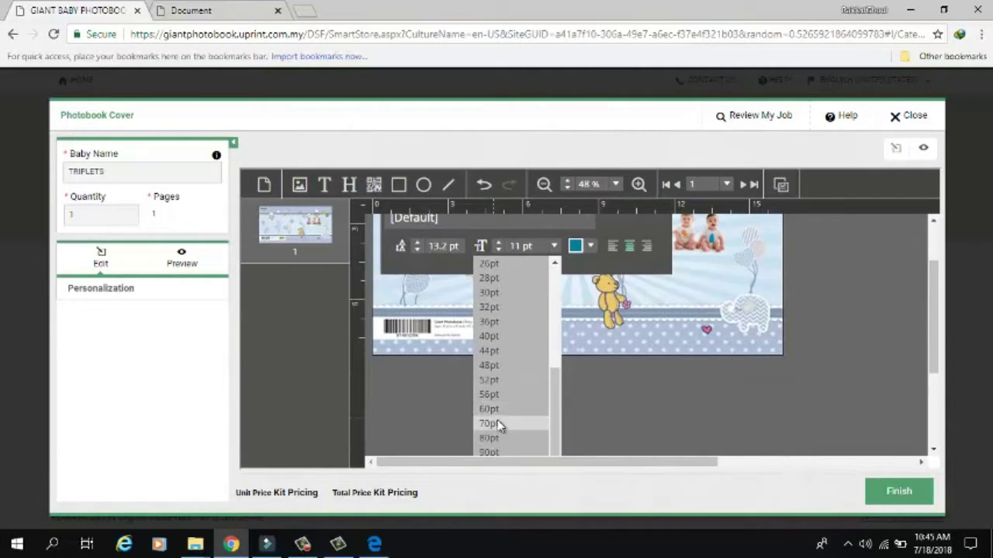
left_click(497, 419)
scroll(601, 325, "up", 2)
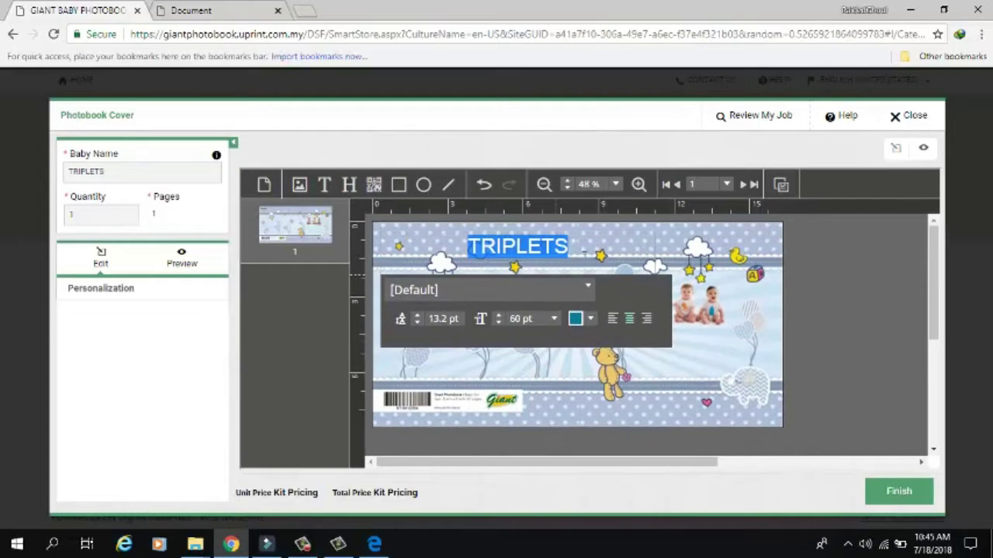
left_click(518, 264)
left_click_drag(518, 262, 683, 345)
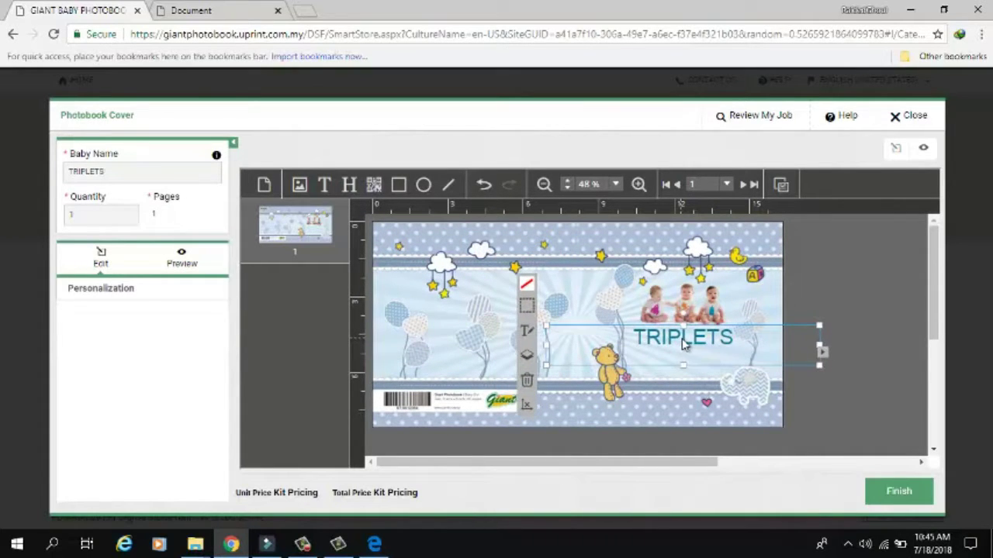
left_click(892, 328)
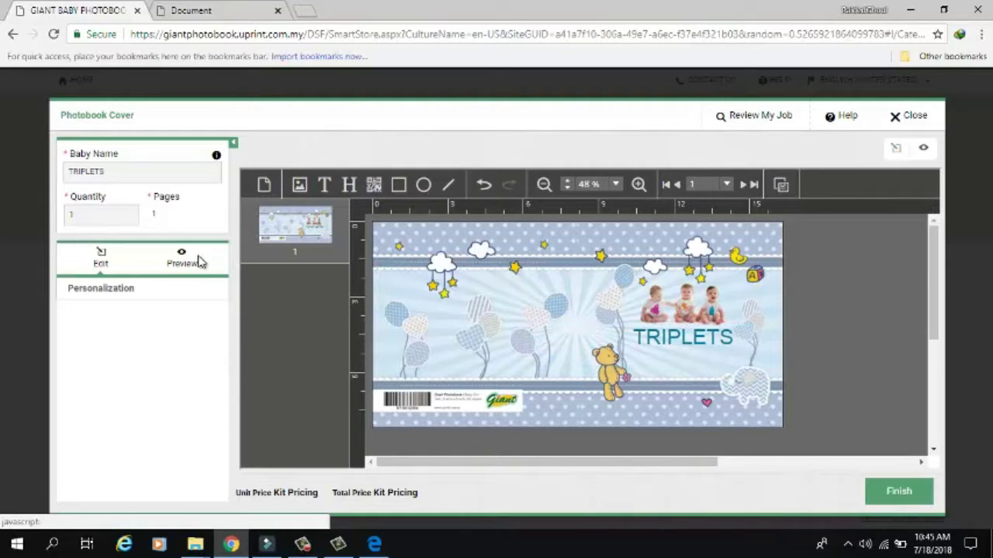
- Preview, finish and agree to the cover, then begin customising the Photobook Content
left_click(198, 261)
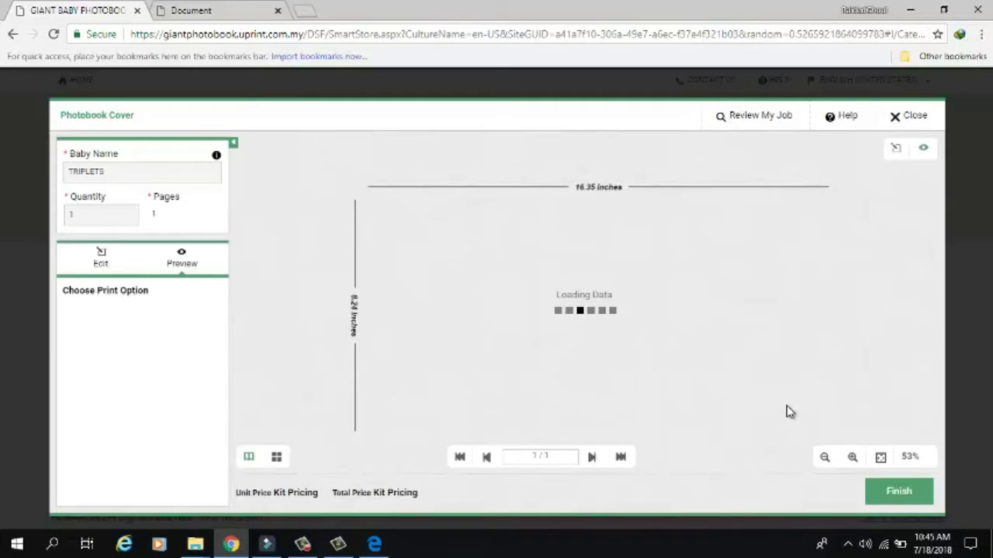
left_click(901, 498)
left_click(904, 499)
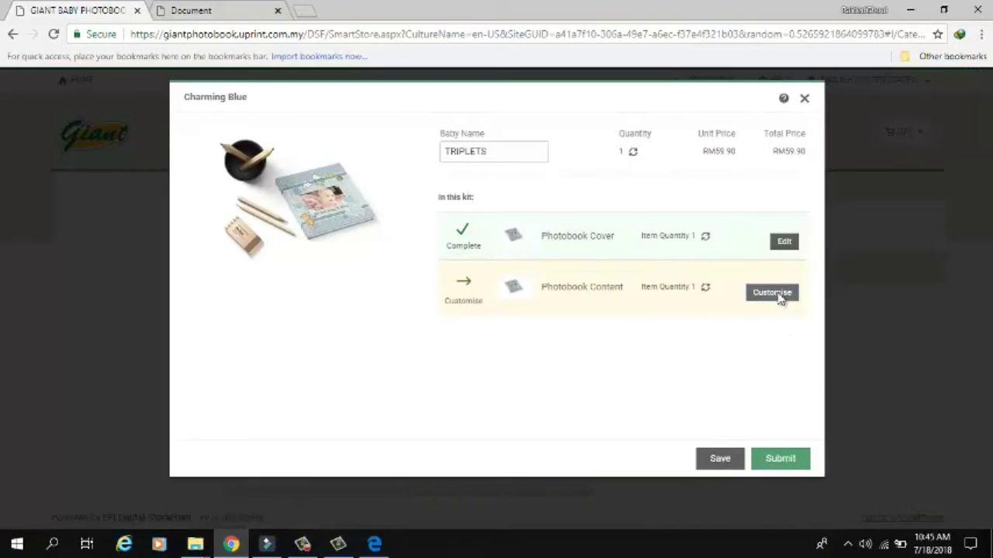
left_click(780, 297)
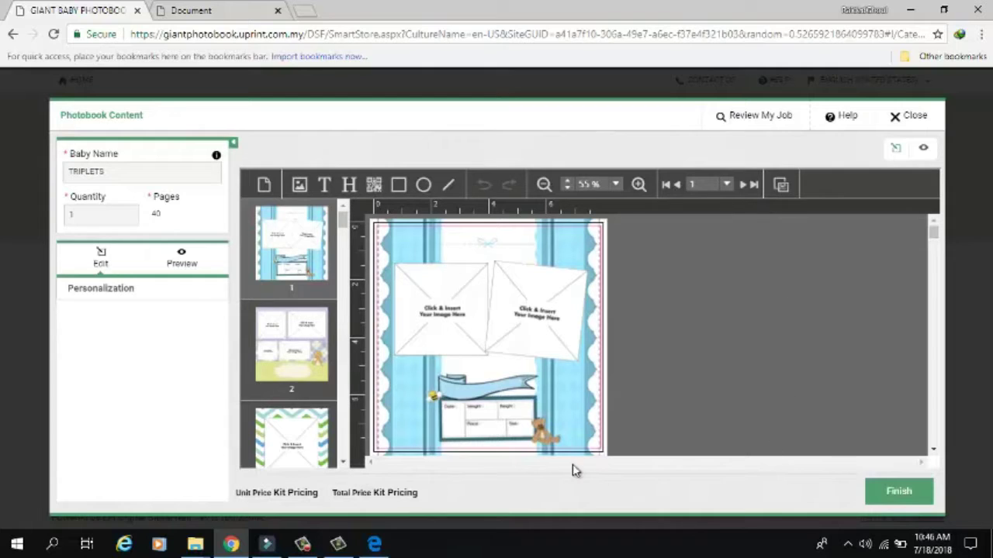
- Upload the babies photo and place it in page 1's first image frame
left_click(441, 322)
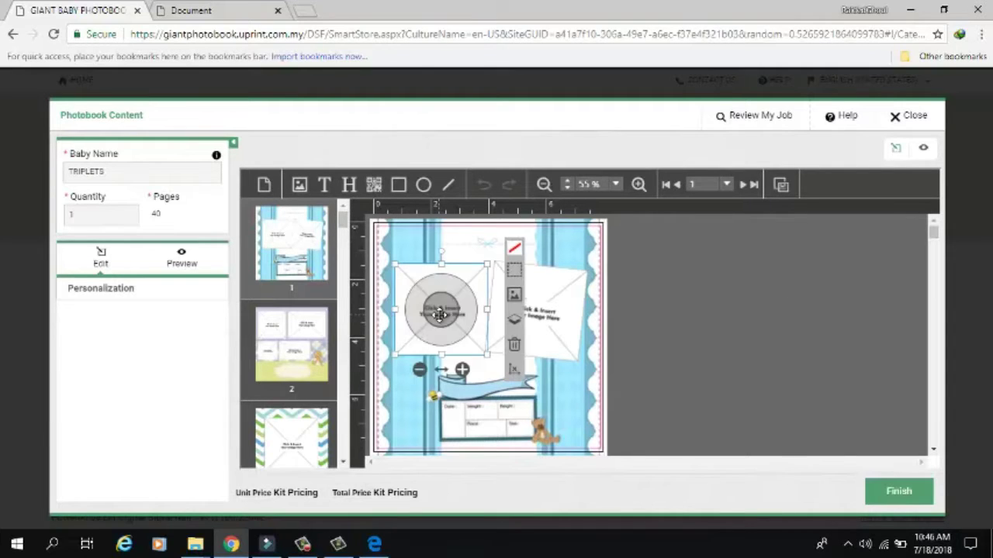
left_click(515, 296)
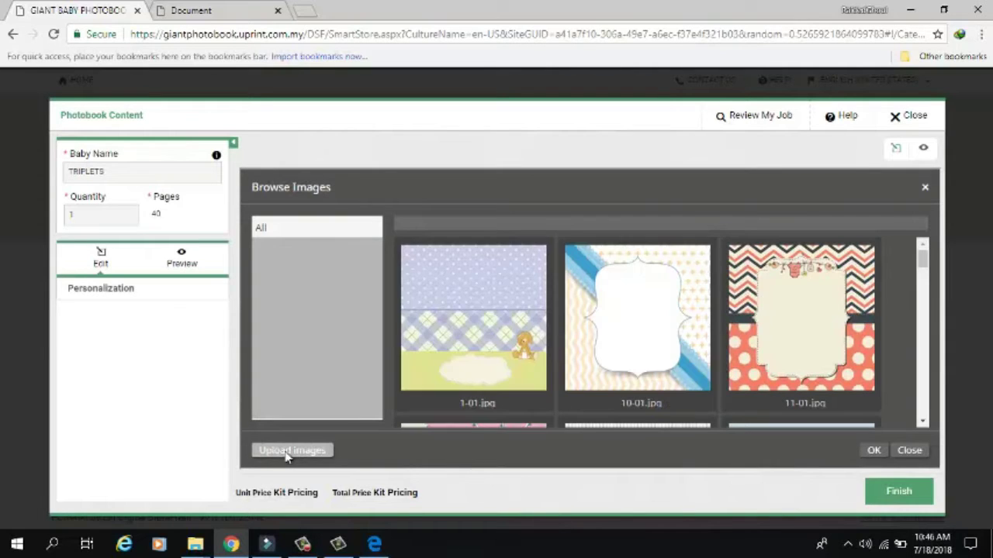
left_click(292, 451)
key("ctrl+v")
left_click(454, 325)
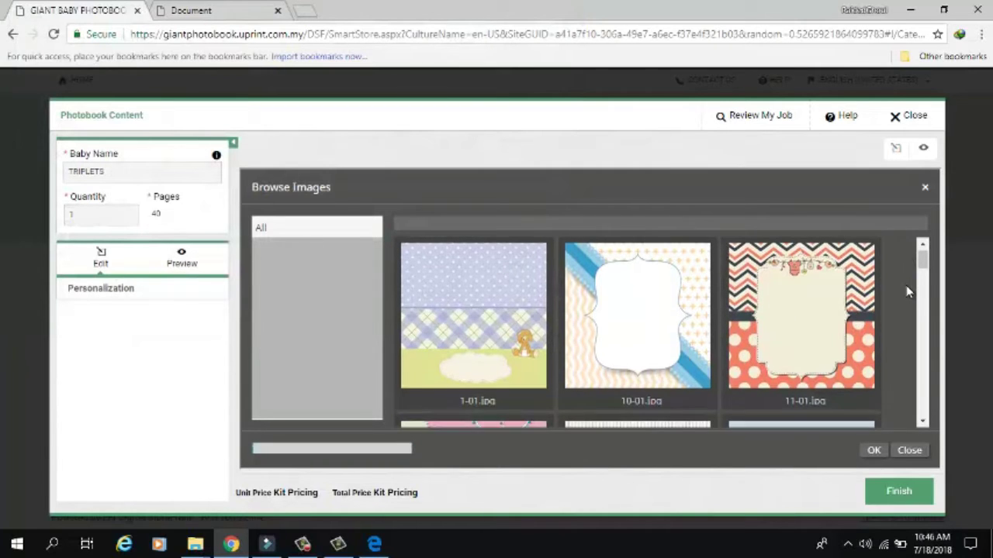
scroll(907, 291, "down", 2)
scroll(907, 291, "down", 5)
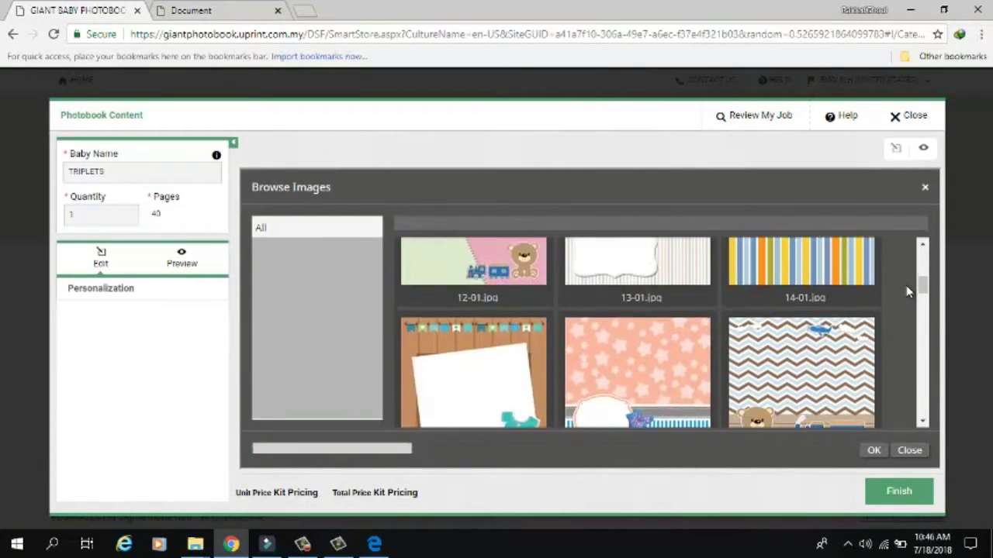
scroll(907, 291, "up", 6)
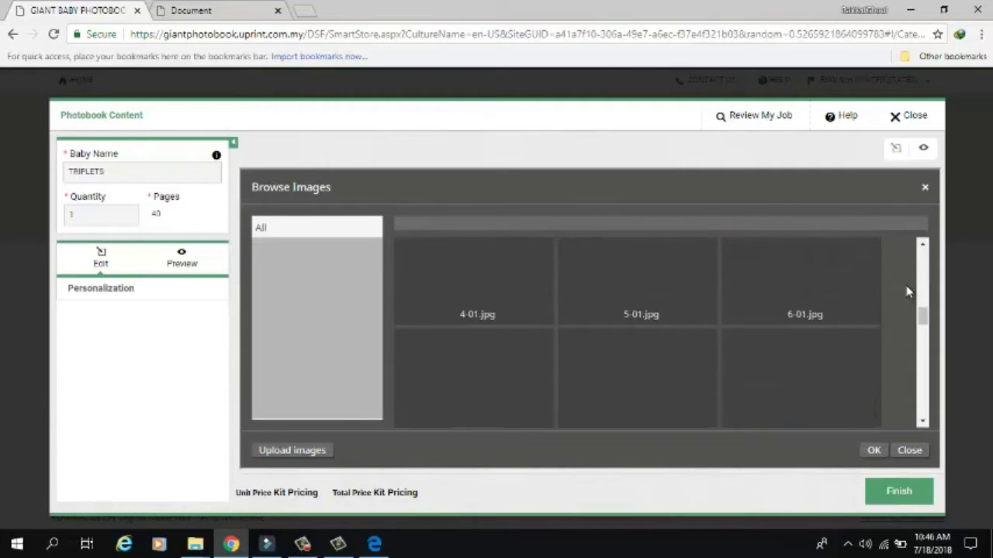
scroll(907, 290, "down", 10)
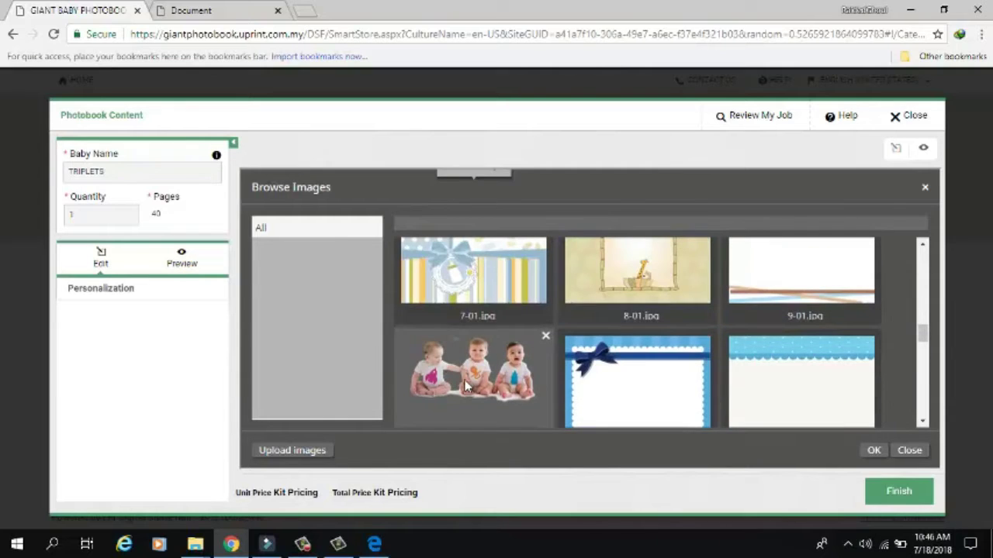
double_click(454, 342)
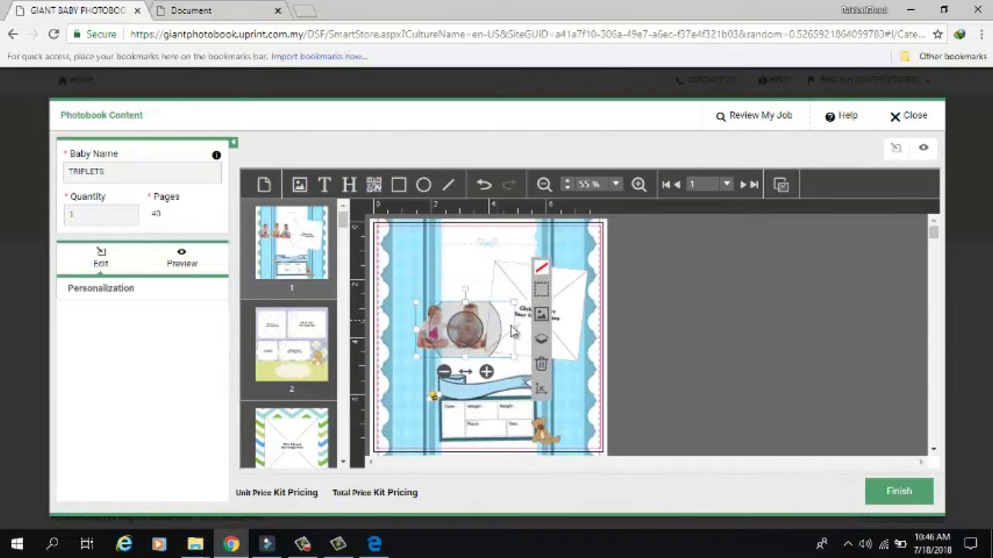
left_click(515, 278)
- Move the tilted frame up over the photo and fill it with the bee image
left_click_drag(523, 276, 477, 239)
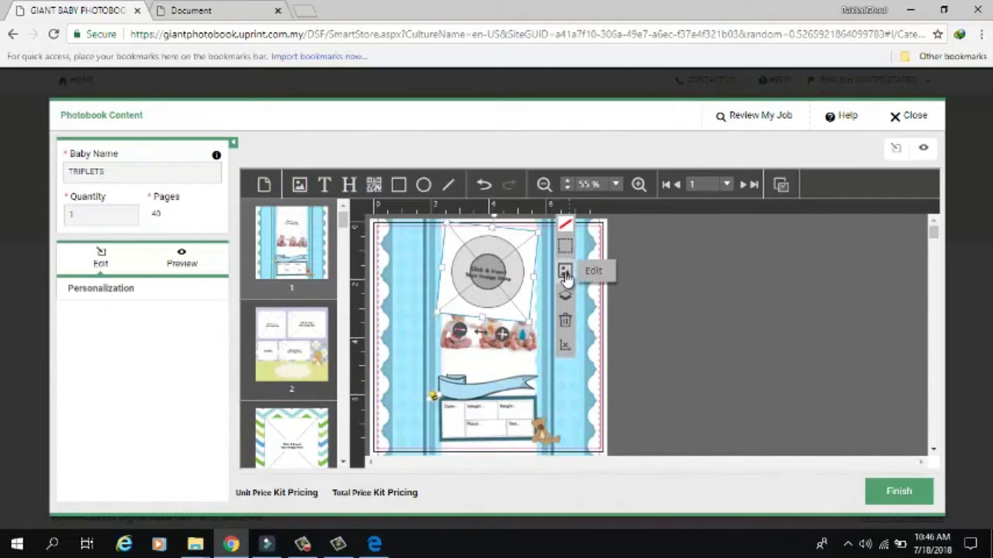
left_click(563, 270)
scroll(780, 287, "down", 5)
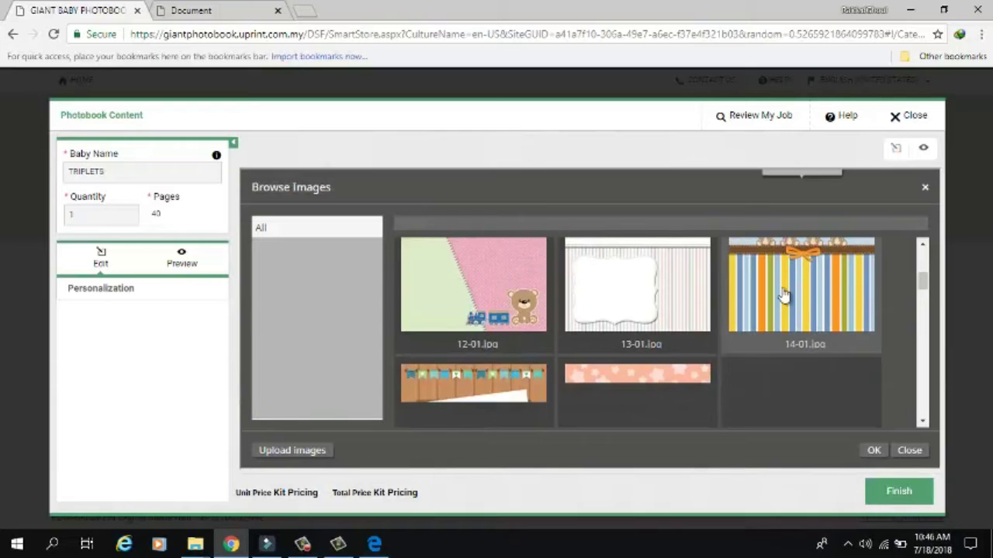
scroll(783, 295, "down", 10)
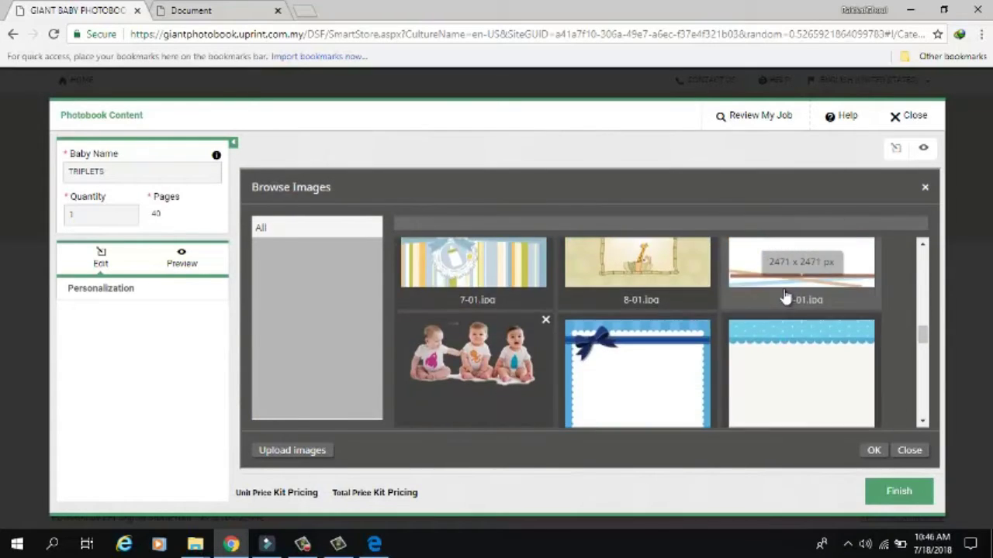
scroll(785, 296, "down", 2)
double_click(787, 287)
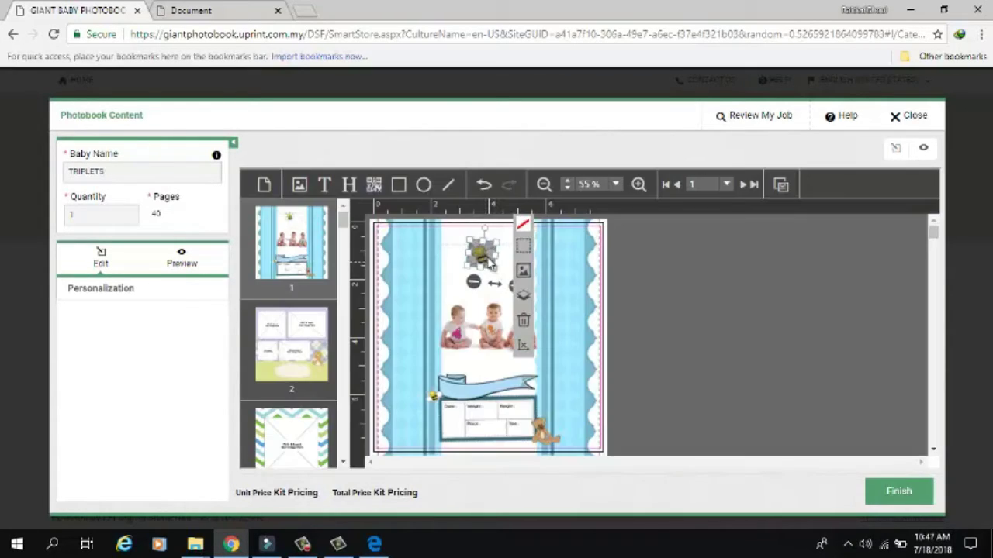
left_click(570, 281)
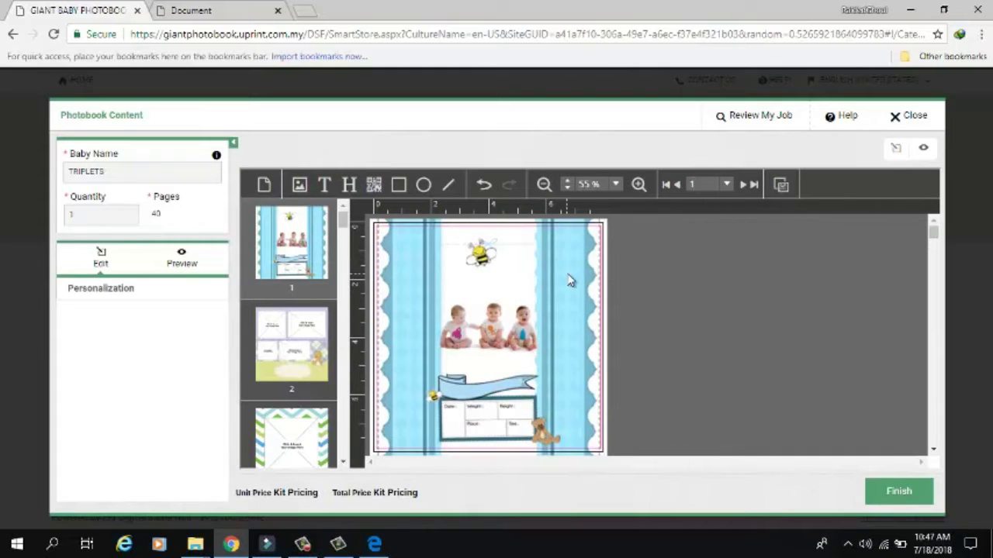
left_click(479, 269)
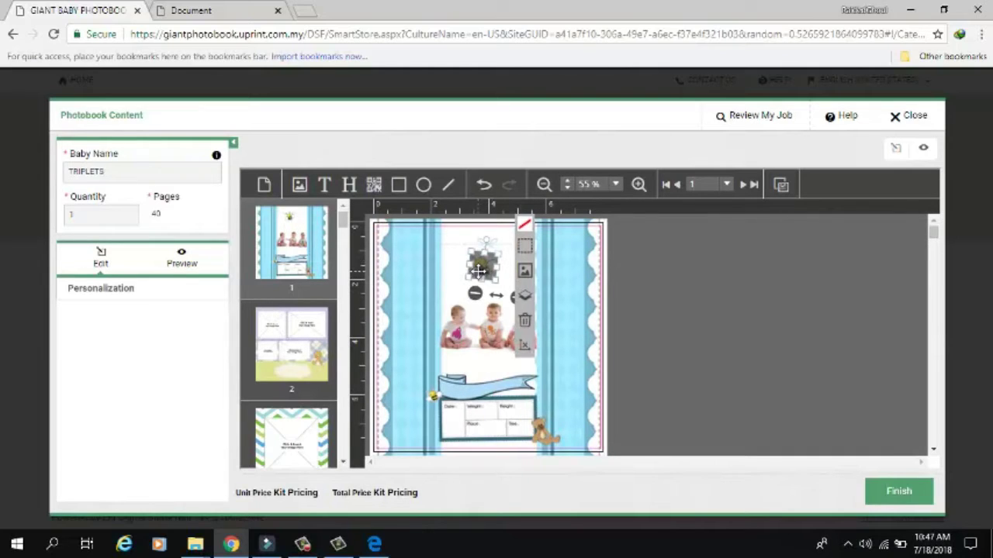
left_click(570, 273)
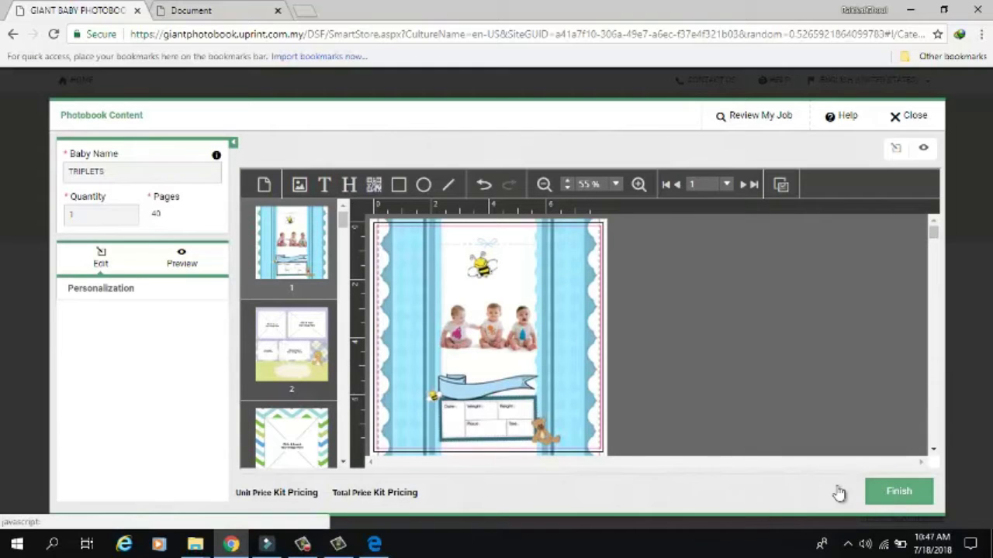
- Review pages 1-3, then step through the preview spreads to the last page
left_click(289, 353)
left_click(310, 429)
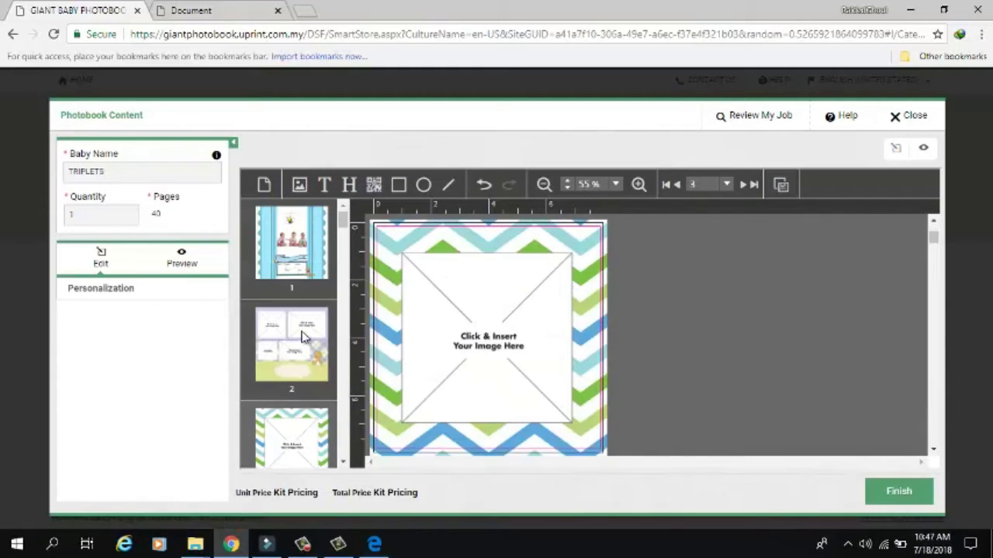
left_click(263, 268)
left_click(180, 259)
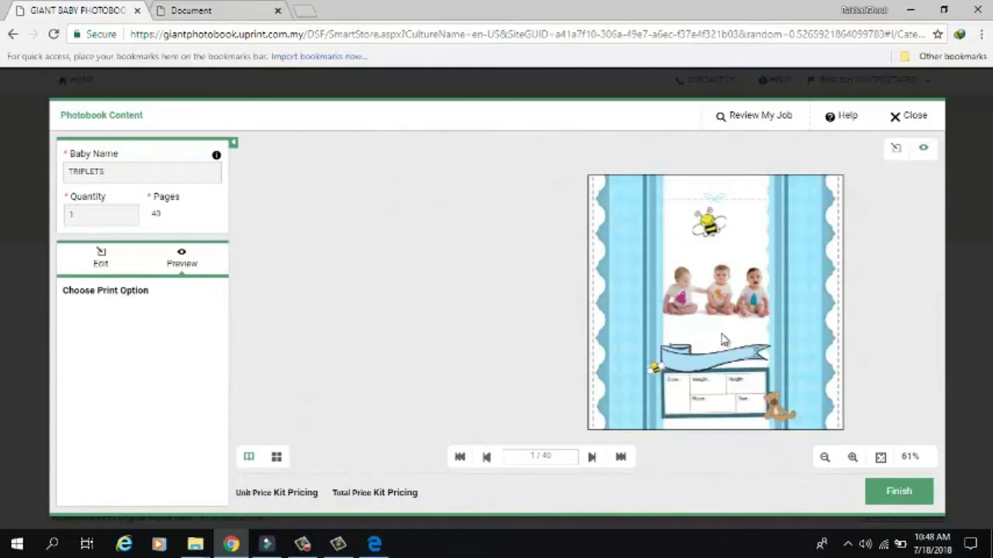
left_click(590, 463)
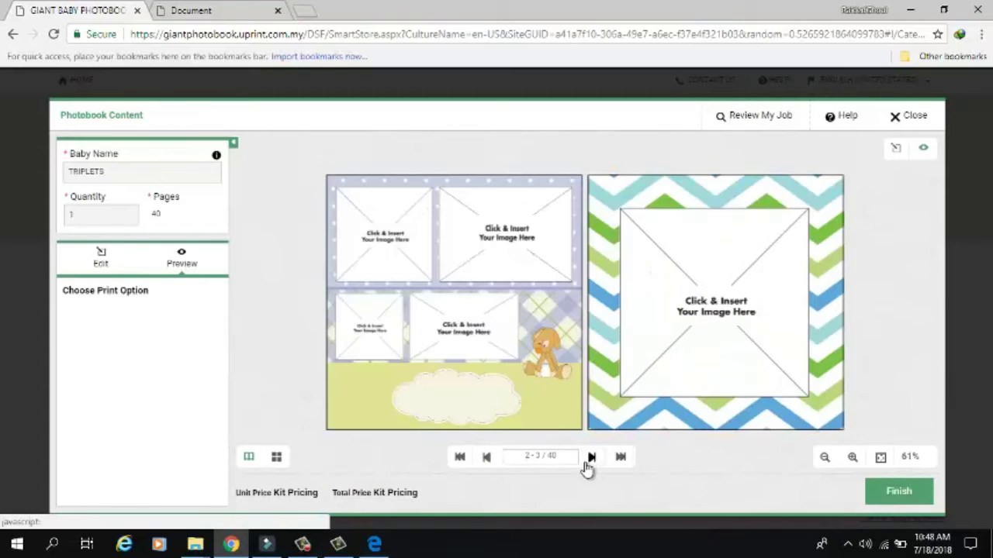
left_click(588, 463)
left_click(589, 463)
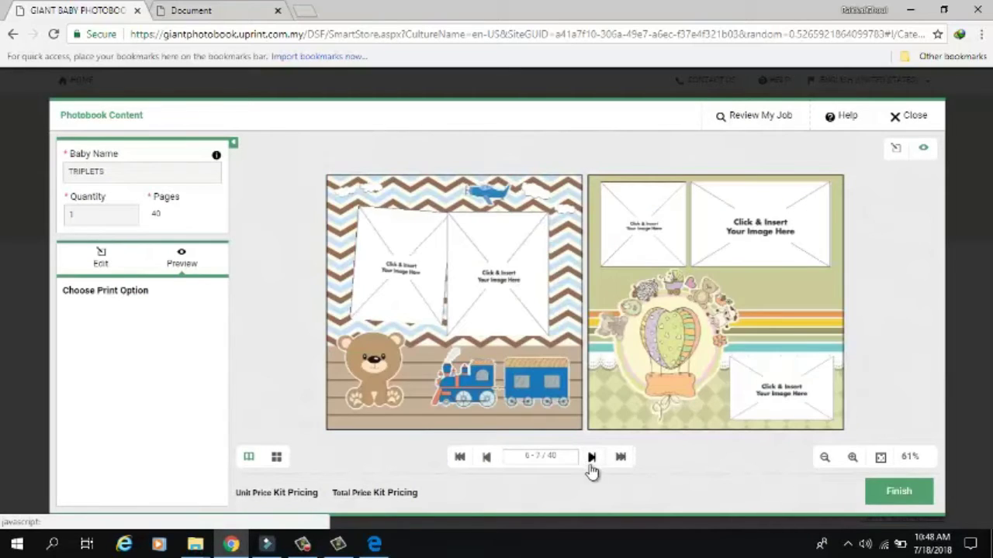
left_click(591, 464)
left_click(619, 459)
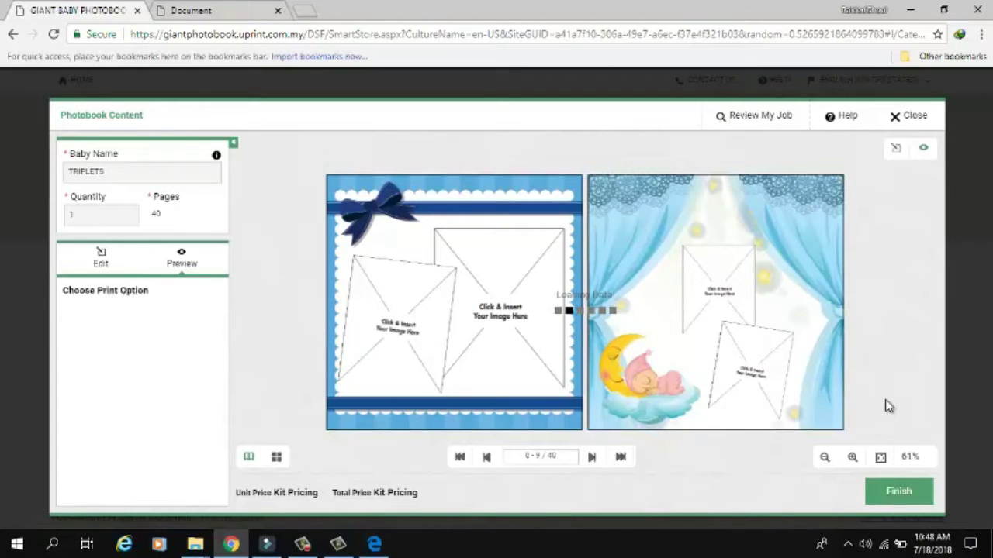
- Finish and approve the content, then submit the kit to the cart at RM59.90
left_click(913, 493)
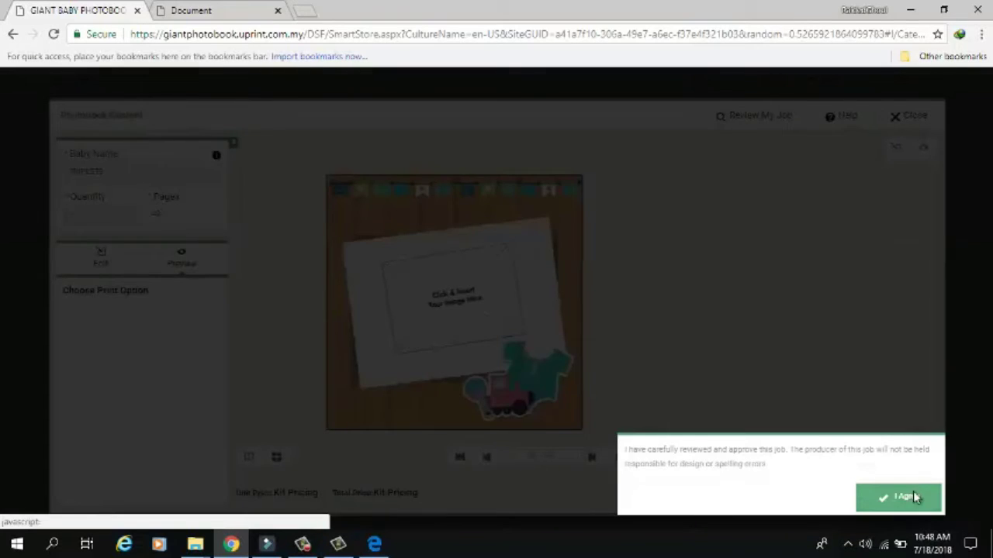
left_click(913, 496)
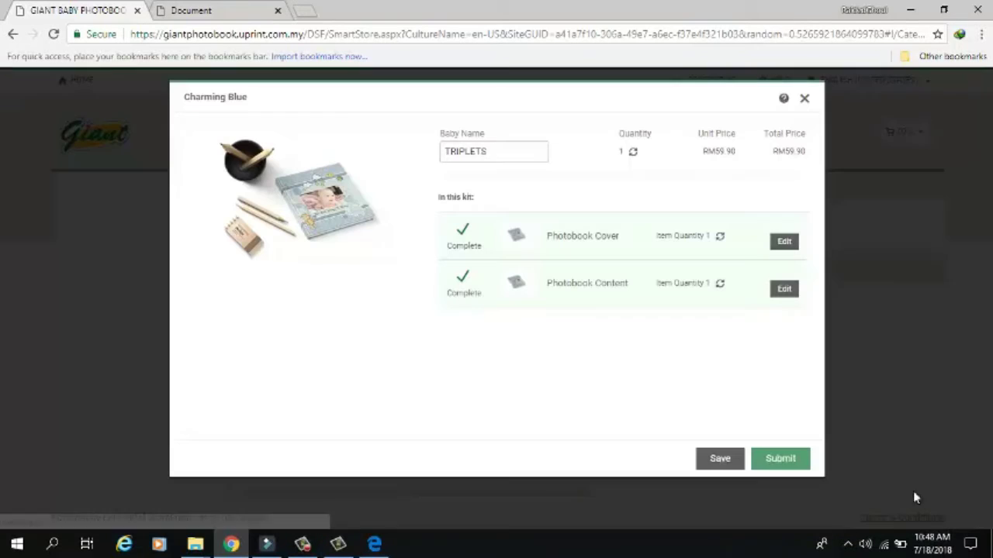
left_click(780, 461)
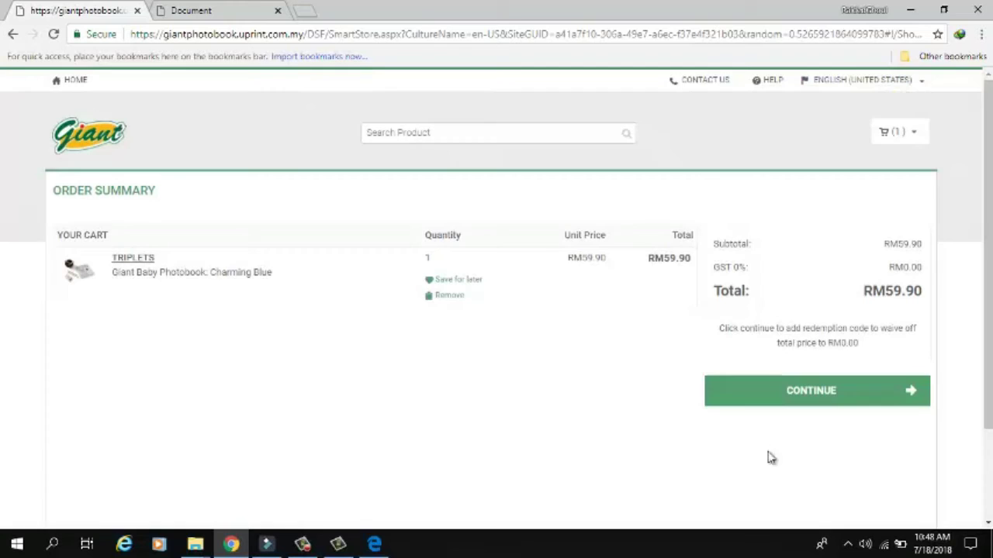
- Check out, save Standard Delivery to Peninsular Malaysia, and continue to payment
left_click(796, 396)
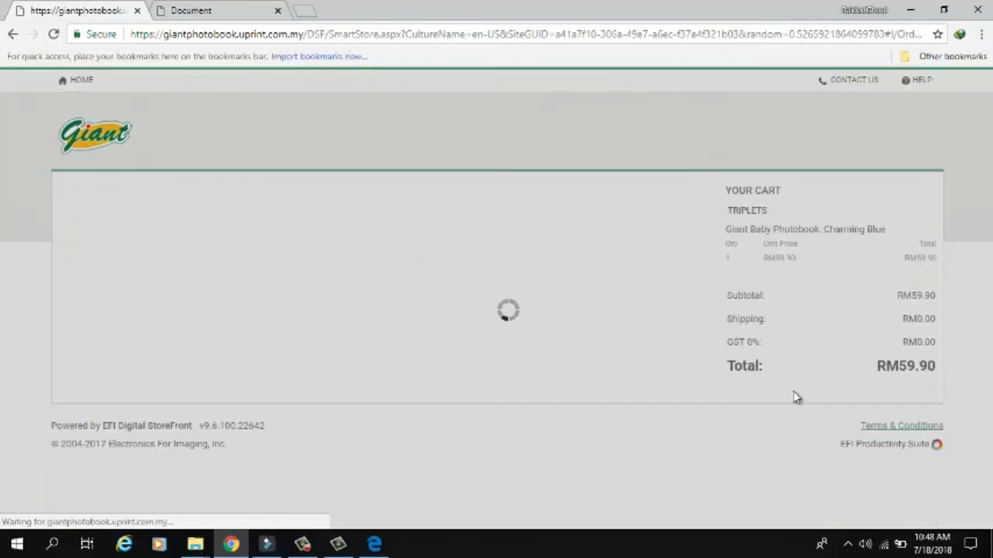
scroll(205, 458, "down", 4)
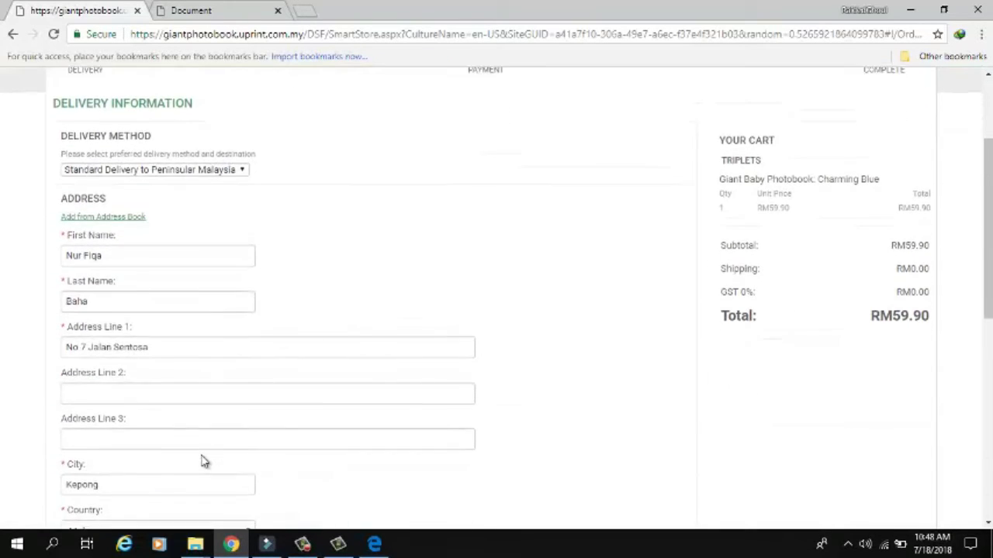
scroll(201, 455, "down", 1)
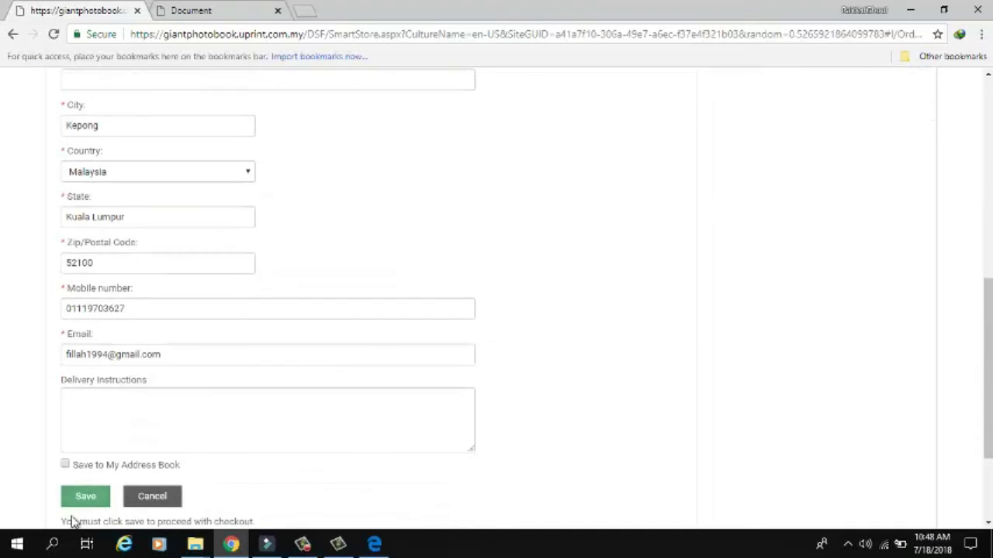
left_click(72, 491)
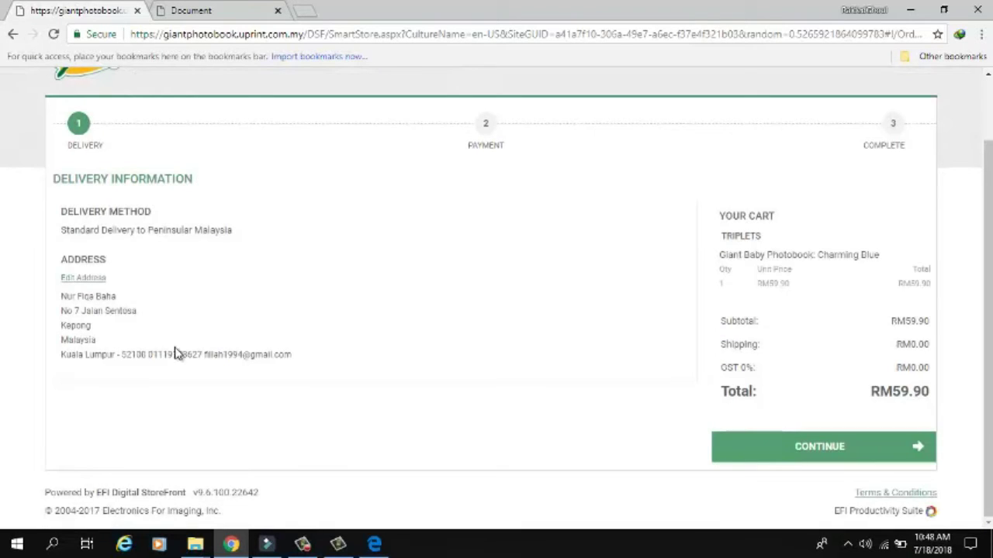
left_click(864, 445)
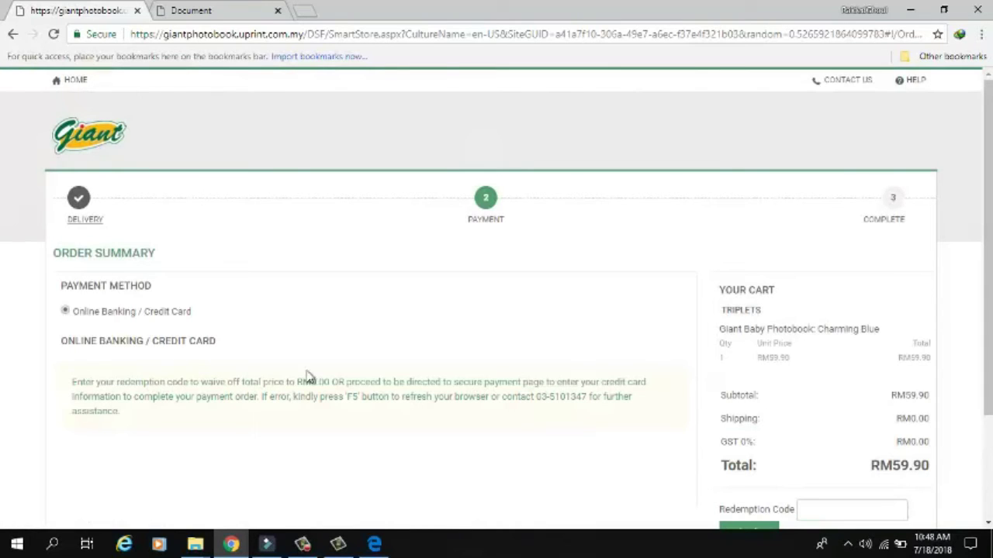
- Apply the redemption code and reload with F5 so the total shows RM0.00
scroll(815, 411, "down", 1)
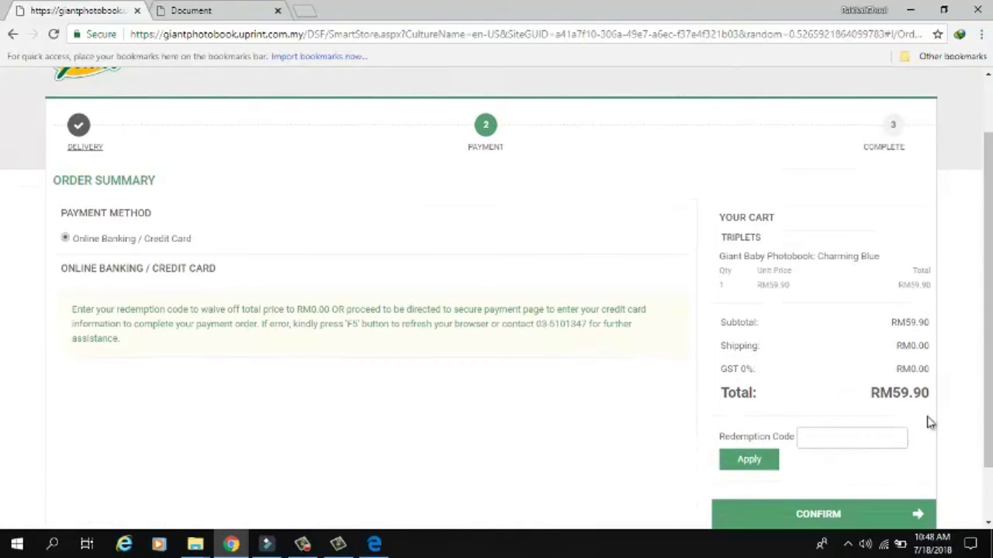
left_click(826, 439)
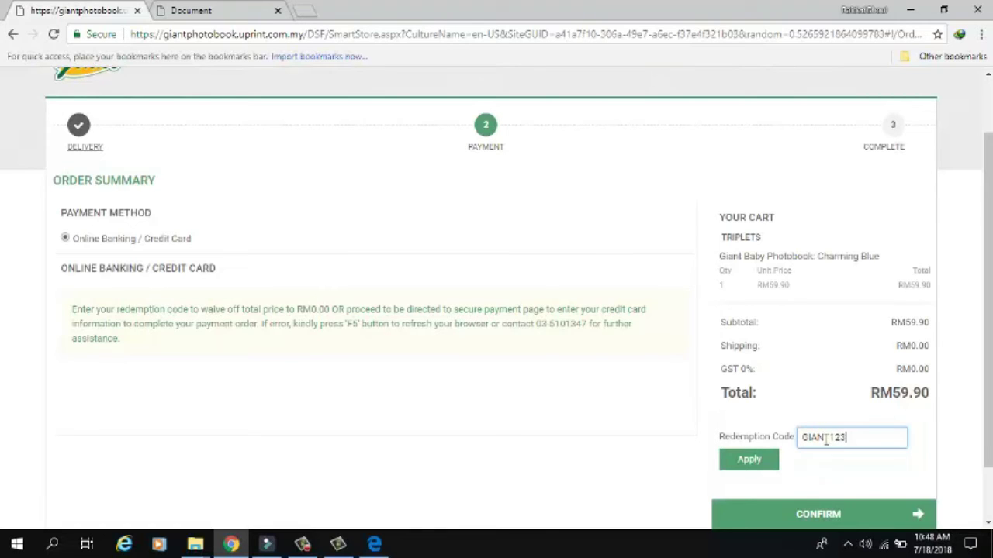
left_click(776, 459)
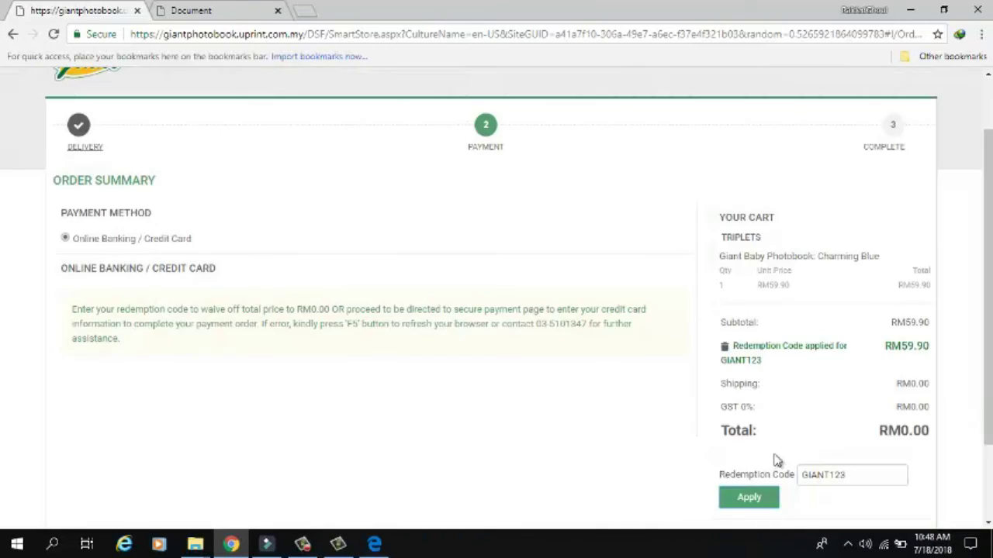
scroll(776, 463, "down", 2)
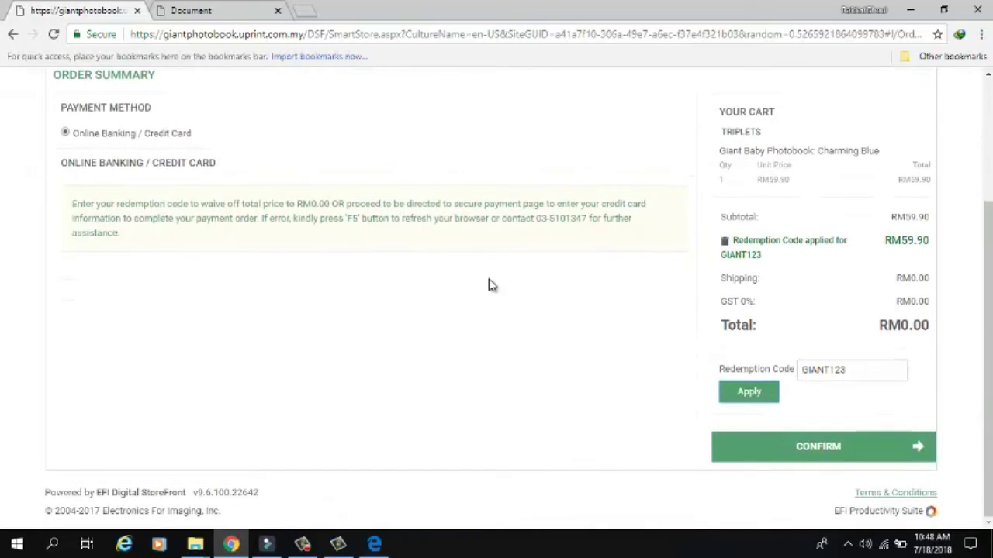
left_click_drag(344, 218, 429, 219)
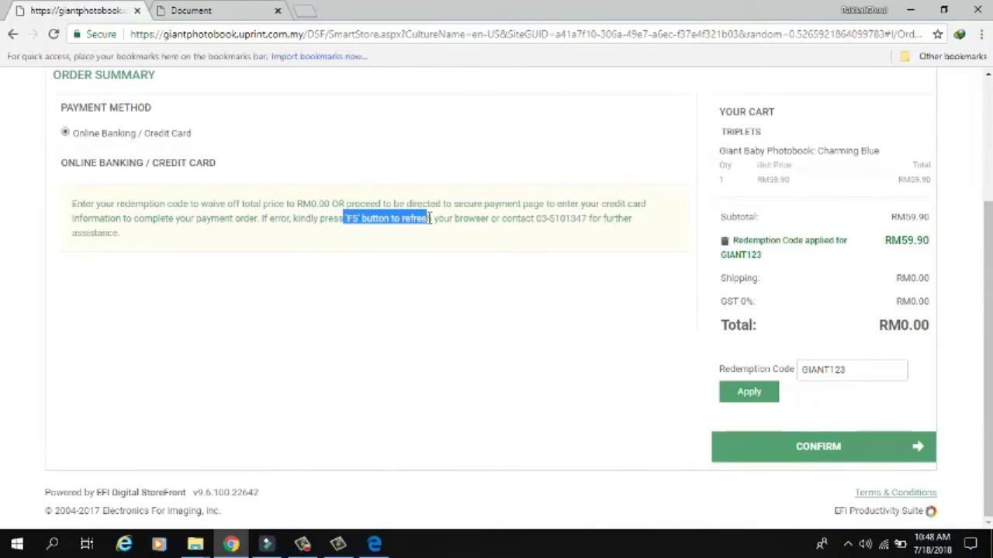
left_click(442, 268)
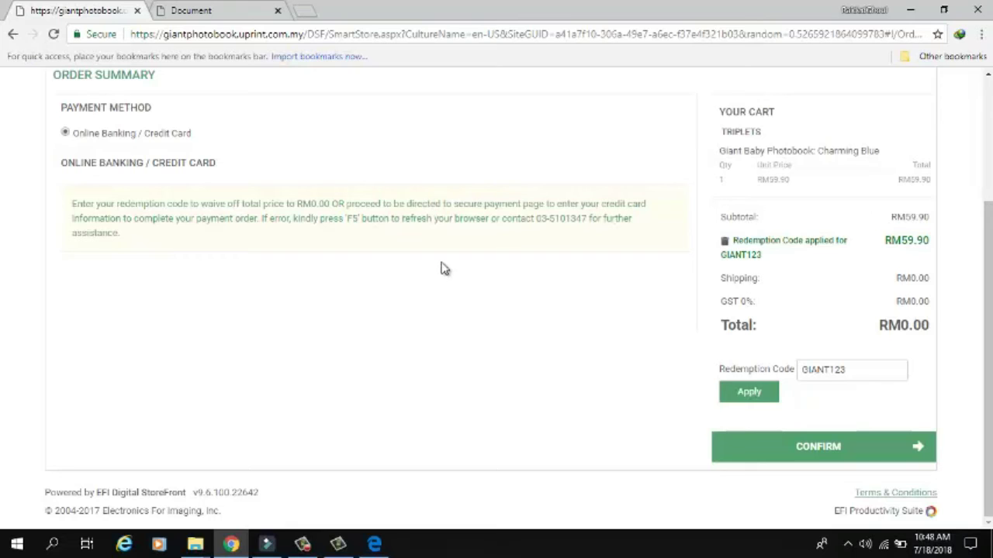
key("F5")
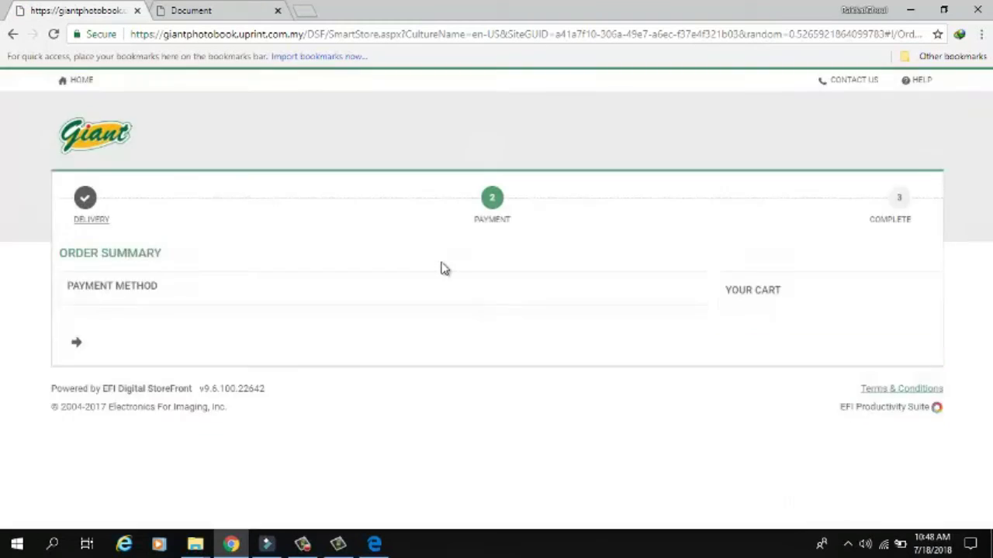
scroll(957, 350, "down", 2)
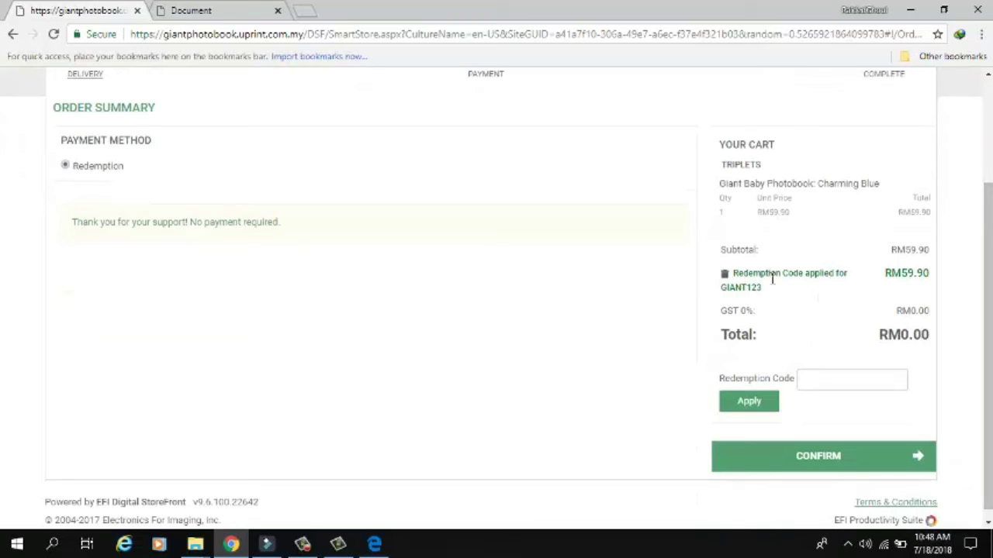
- Confirm the free order and check the confirmation lists the 1-page and 40-page TRIPLETS PDFs
left_click(831, 454)
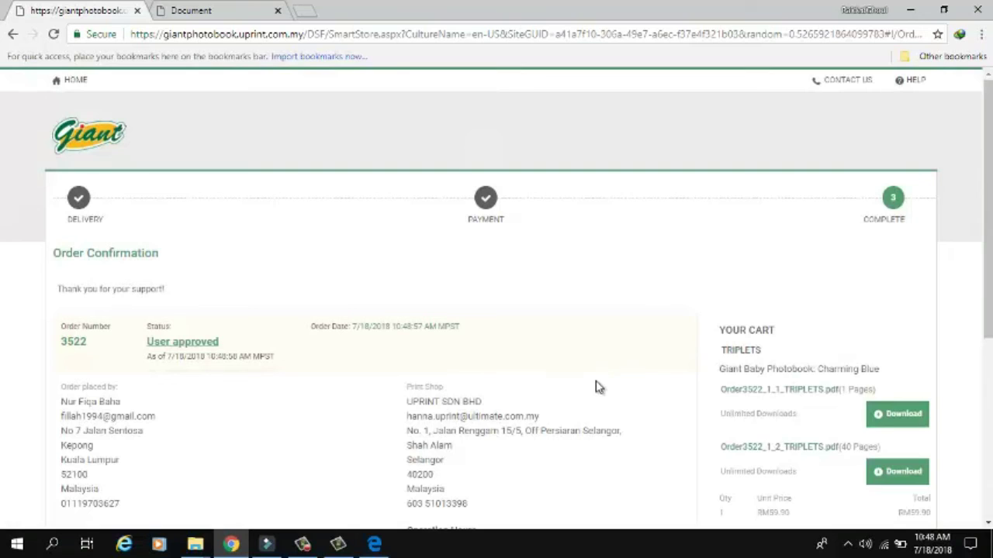
scroll(602, 381, "down", 3)
scroll(602, 382, "up", 1)
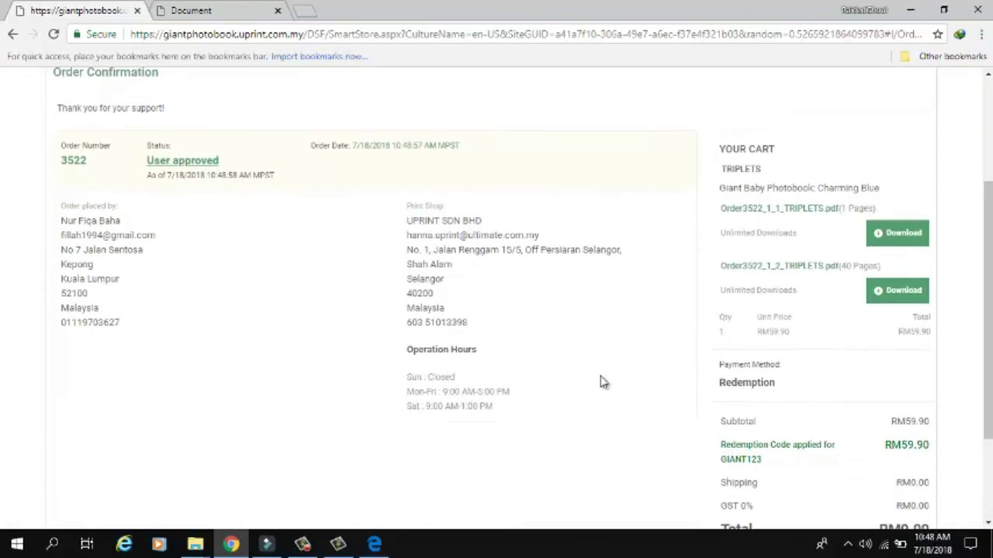
scroll(602, 382, "up", 1)
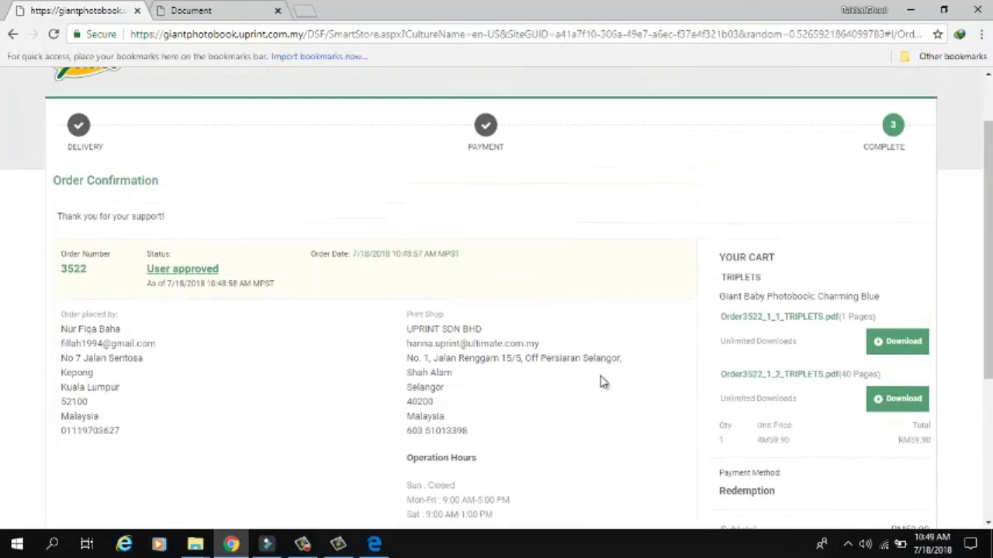